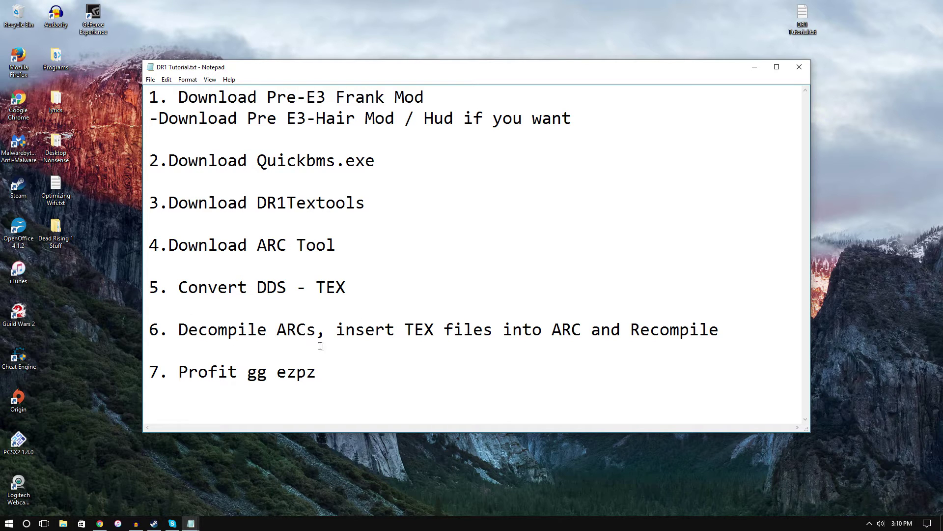
# - Search Google in Chrome for "dead rising 1 pc mod forum" and open the Dead Rising Console & PC Modding home page
pyautogui.click(755, 68)
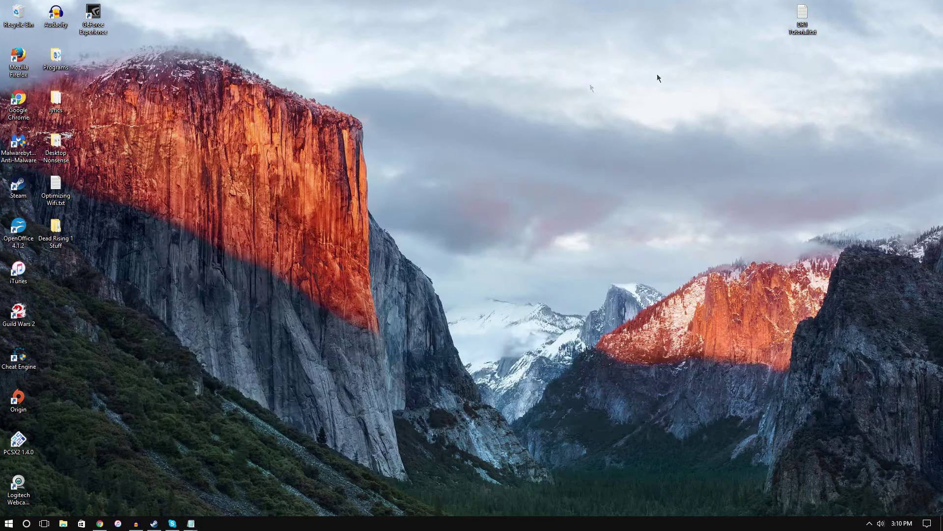
pyautogui.click(100, 523)
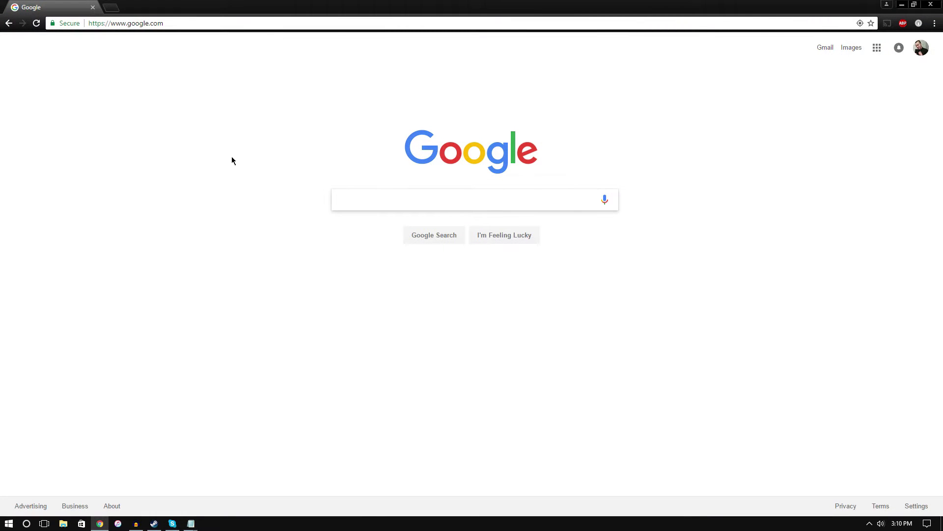
pyautogui.write('dead ri')
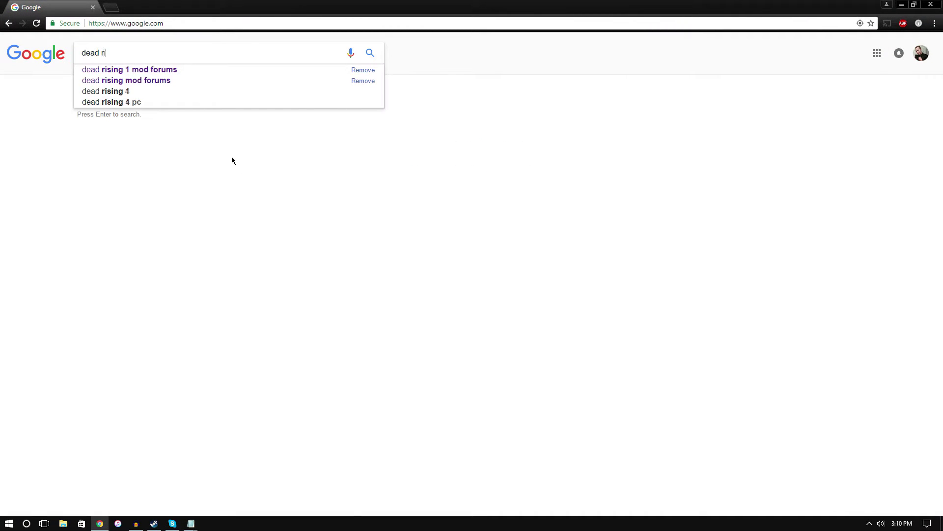
pyautogui.write('sing 1 pc mod forum')
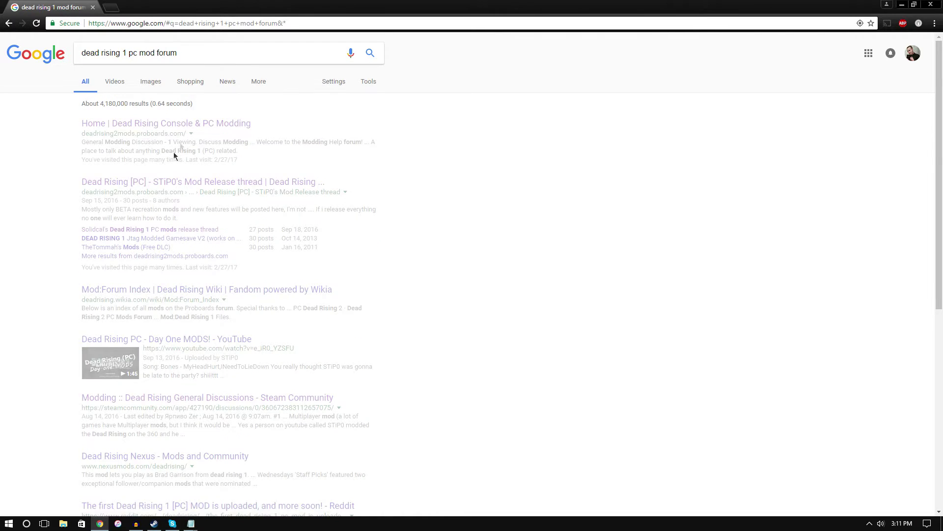
pyautogui.click(166, 123)
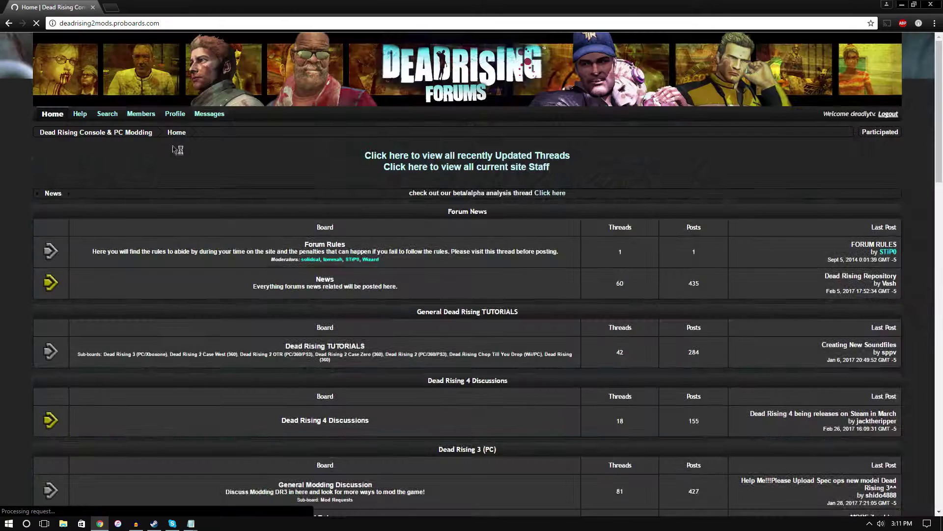
# - Open the Dead Rising (PC) Modding board in the forum's Dead Rising (2006-2016) section
pyautogui.scroll(-3, 321, 199)
pyautogui.scroll(-15, 321, 199)
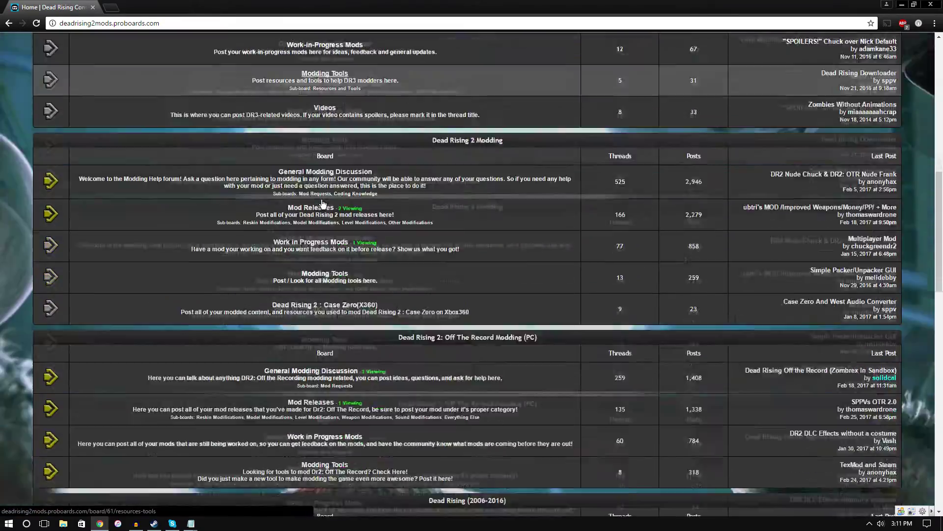
pyautogui.scroll(-5, 322, 202)
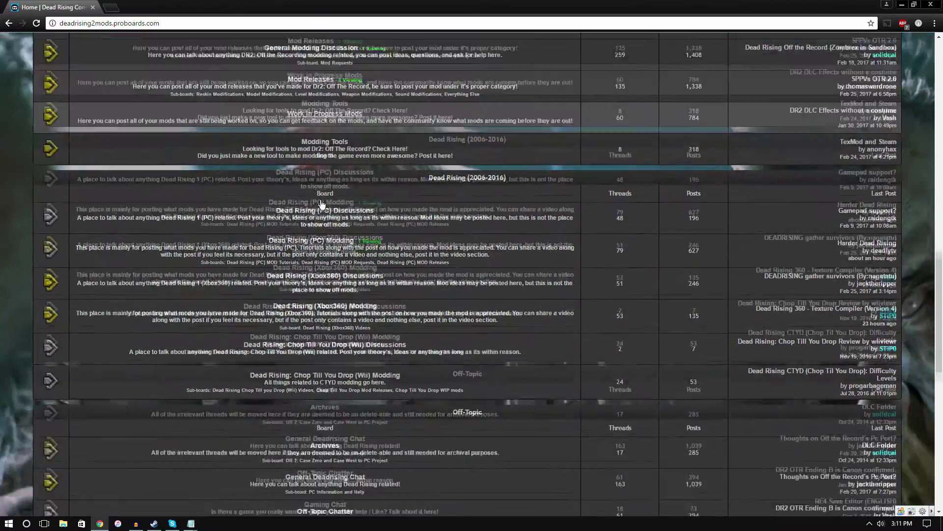
pyautogui.scroll(3, 313, 239)
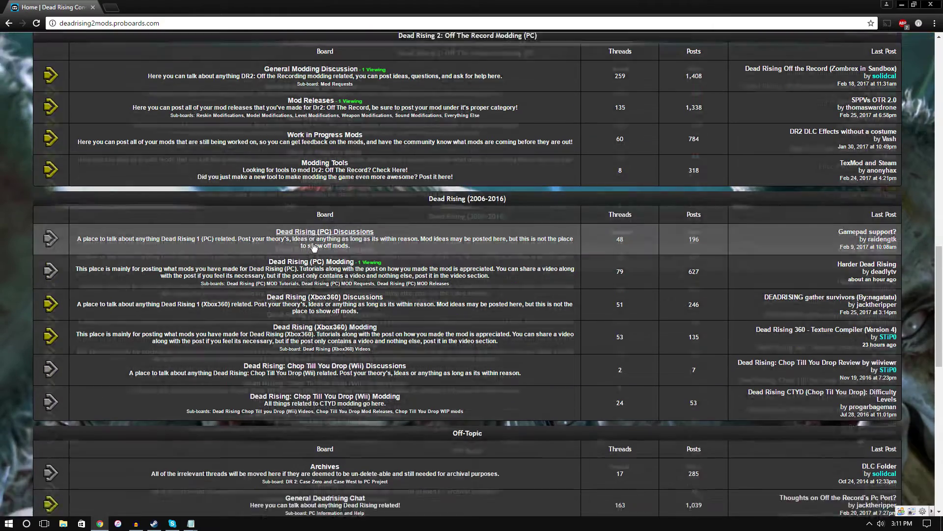
pyautogui.scroll(-4, 314, 241)
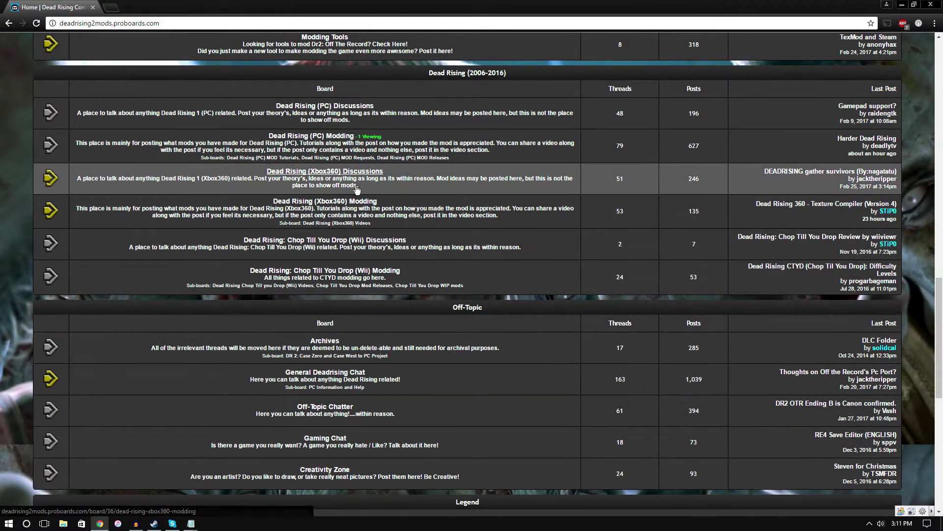
pyautogui.click(334, 136)
# - Open the Pre-E3 BETA Frank West thread in the Dead Rising (PC) MOD Releases sub-board
pyautogui.scroll(-5, 295, 243)
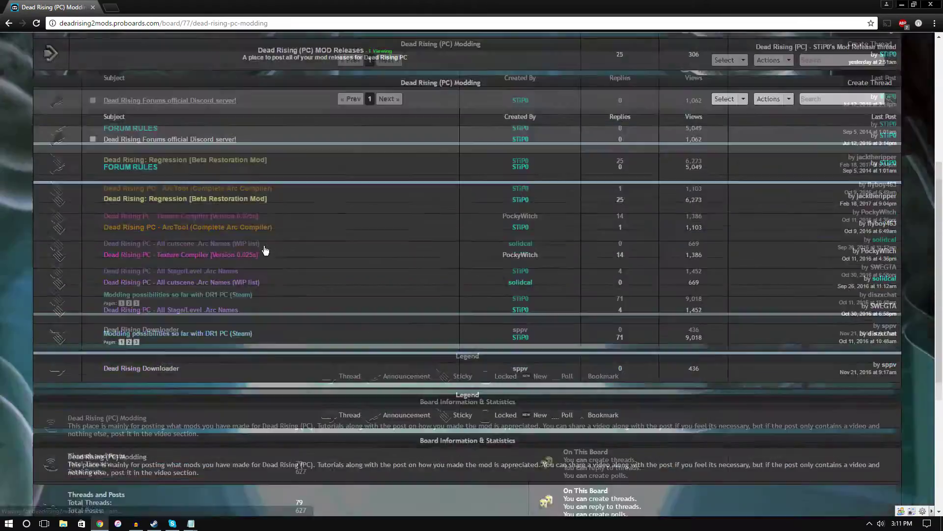
pyautogui.scroll(5, 266, 251)
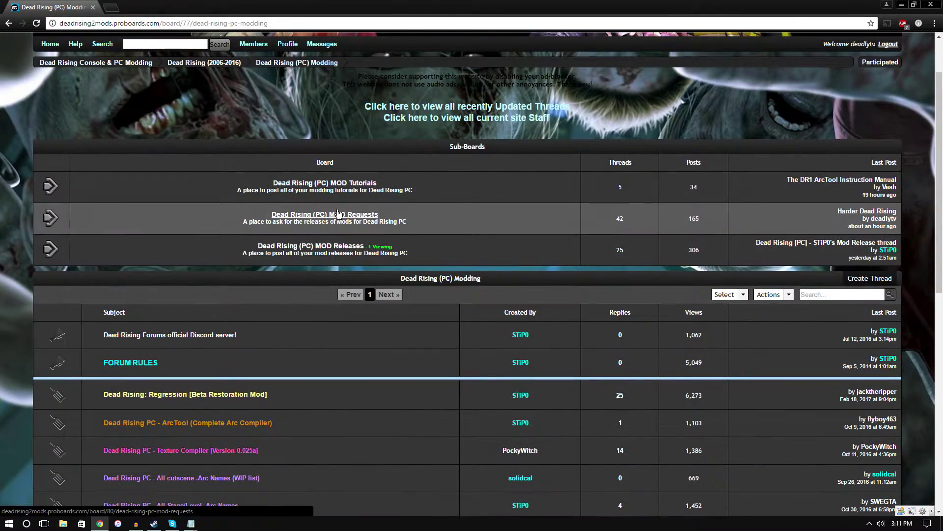
pyautogui.click(338, 245)
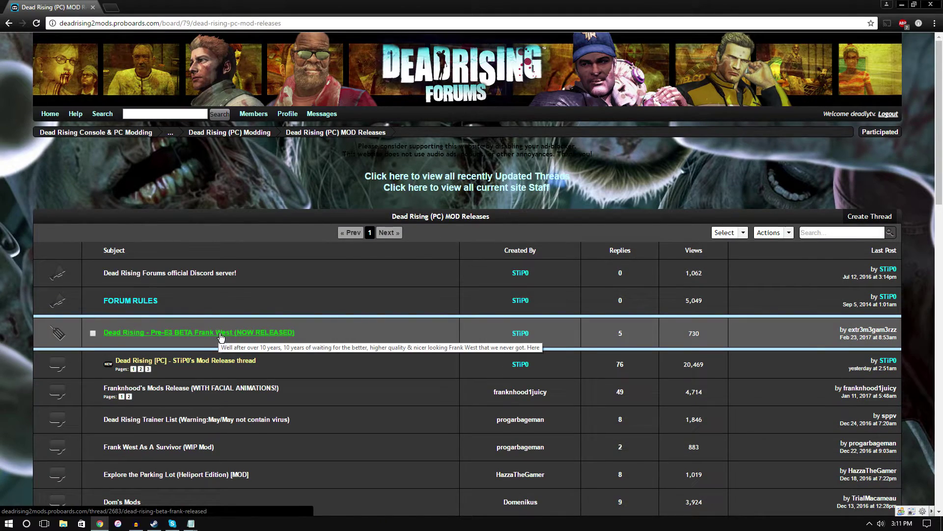
pyautogui.click(220, 334)
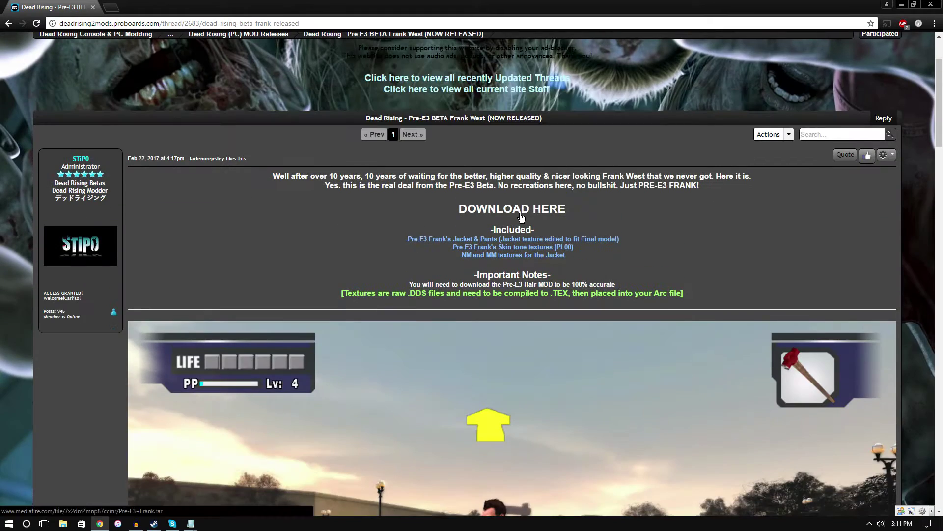
# - Download the Pre-E3 Frank.rar archive from the thread's MediaFire page
pyautogui.click(521, 212)
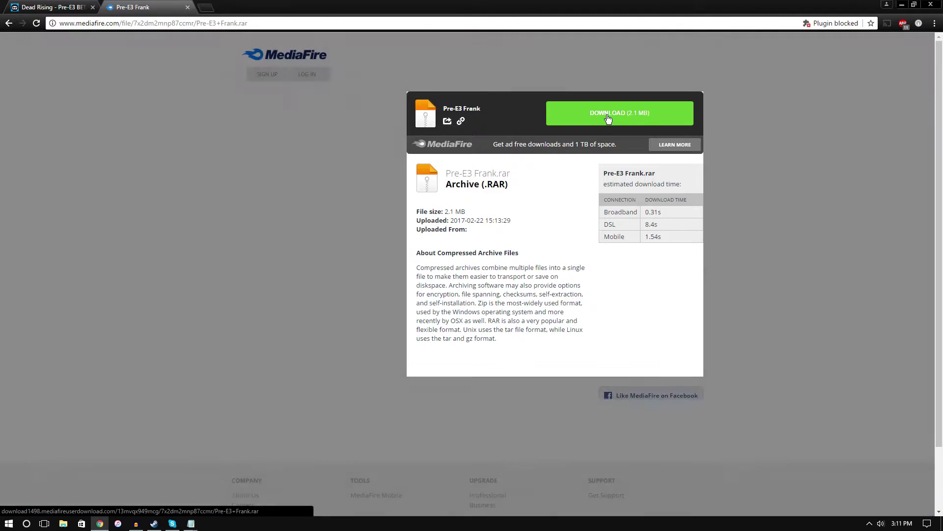
pyautogui.click(608, 127)
pyautogui.click(187, 8)
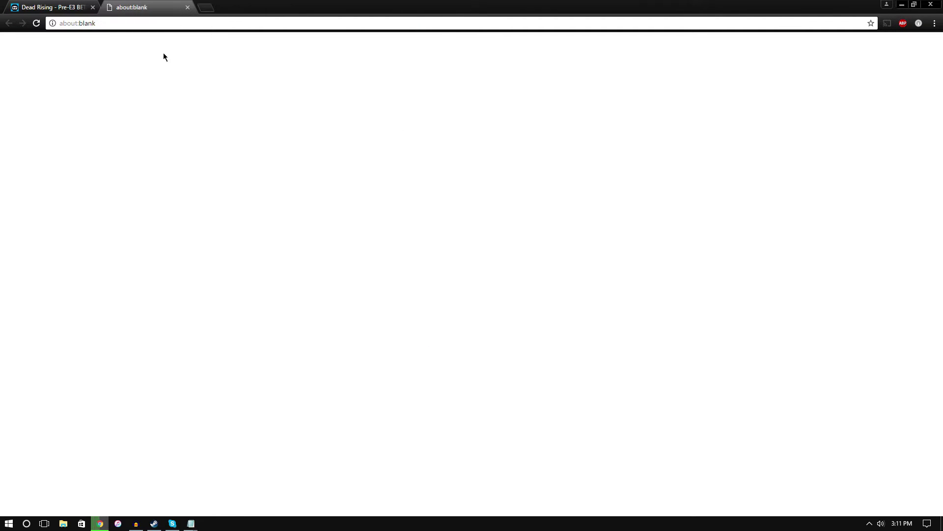
# - Unpack the Pre-E3 Frank archive with the WinRAR wizard into the proposed desktop folder, and close the archive
pyautogui.click(297, 172)
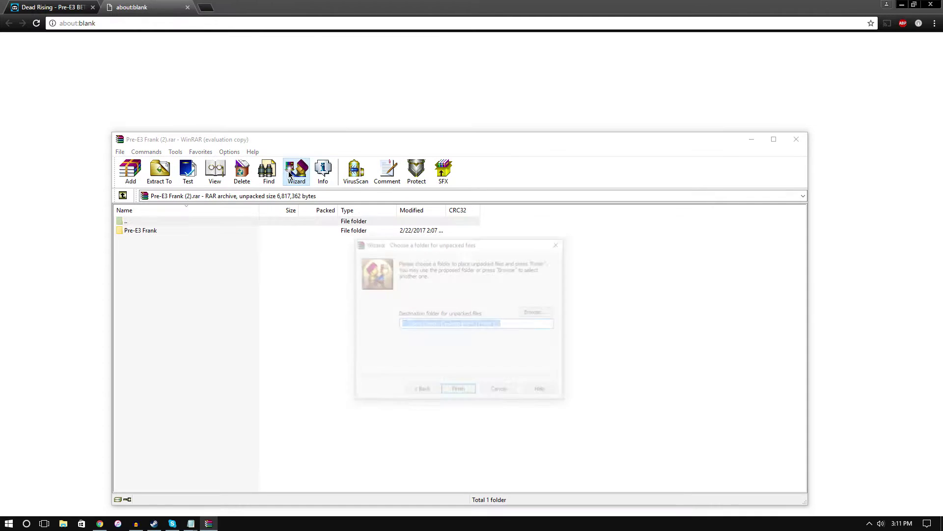
pyautogui.click(512, 326)
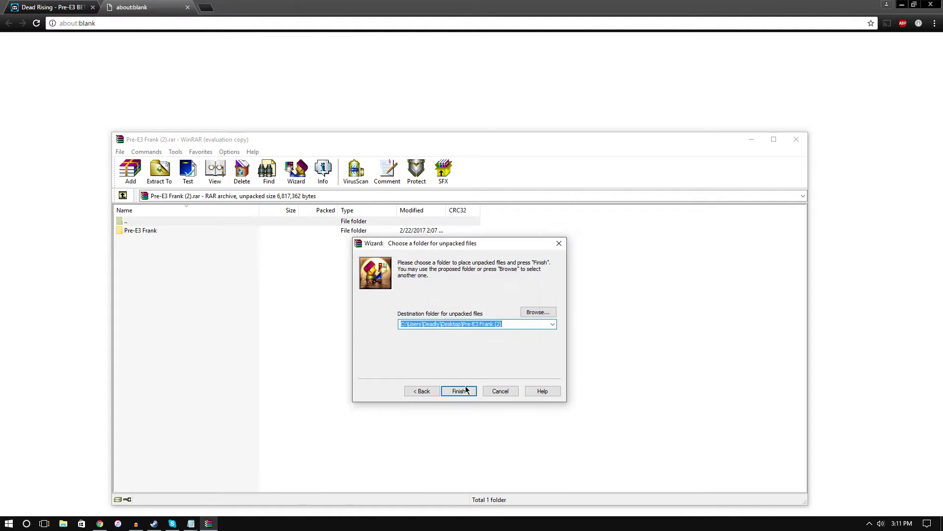
pyautogui.click(458, 390)
pyautogui.click(324, 397)
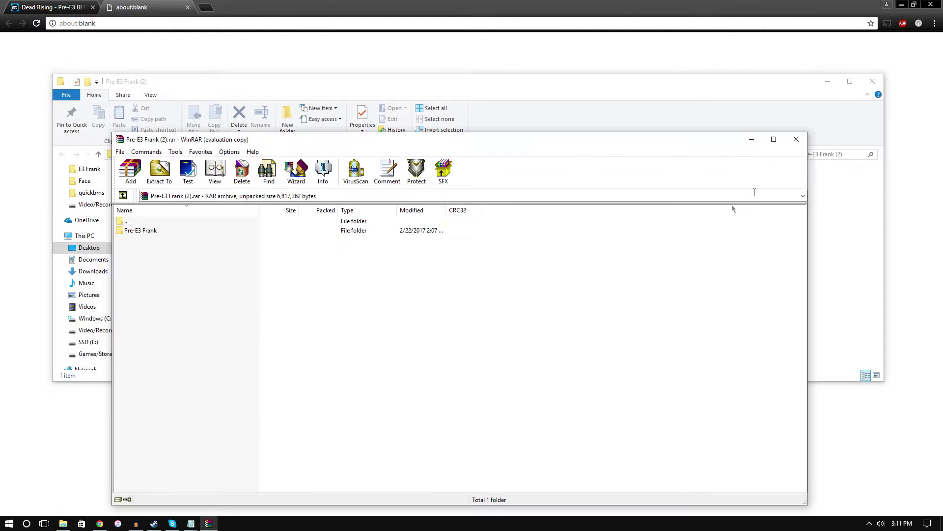
pyautogui.click(796, 137)
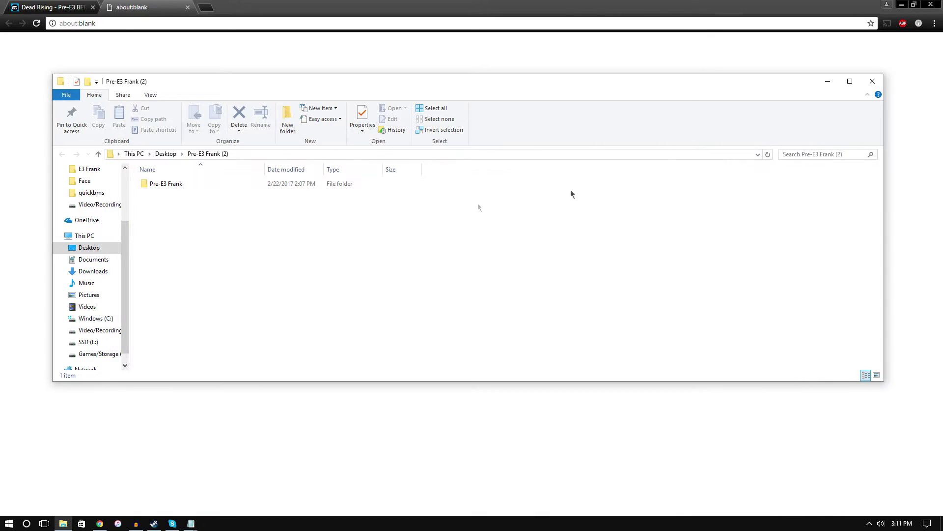
# - Return to the MOD Releases board and examine the Mod Release thread offering the Pre-E3 Beta Hair and HUD downloads
pyautogui.click(188, 7)
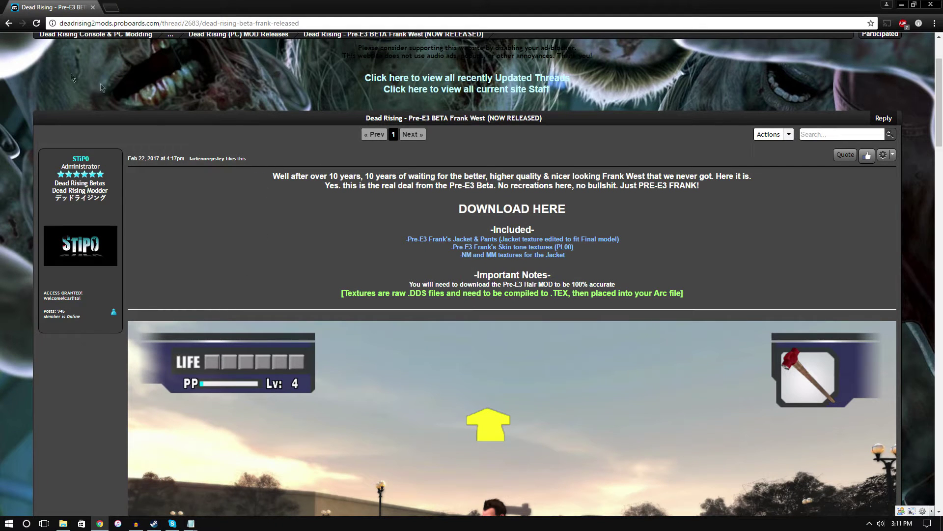
pyautogui.click(10, 24)
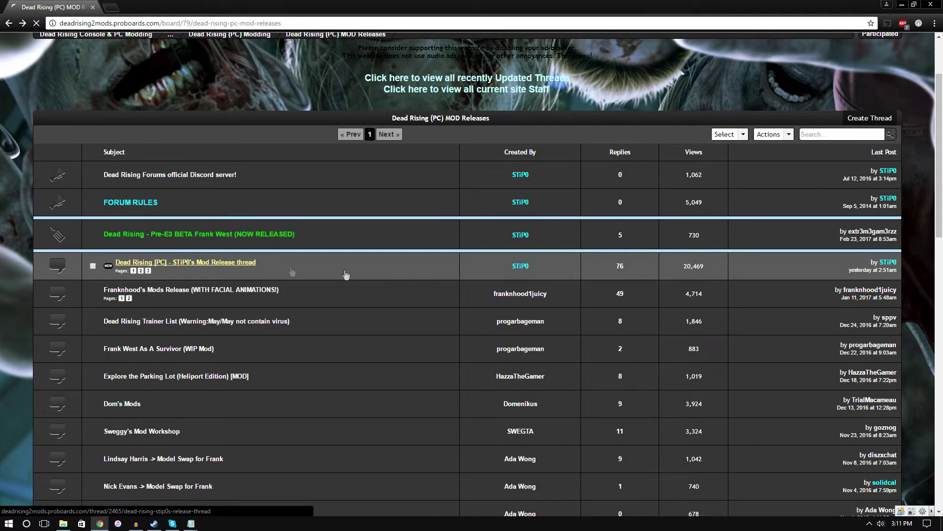
pyautogui.click(346, 274)
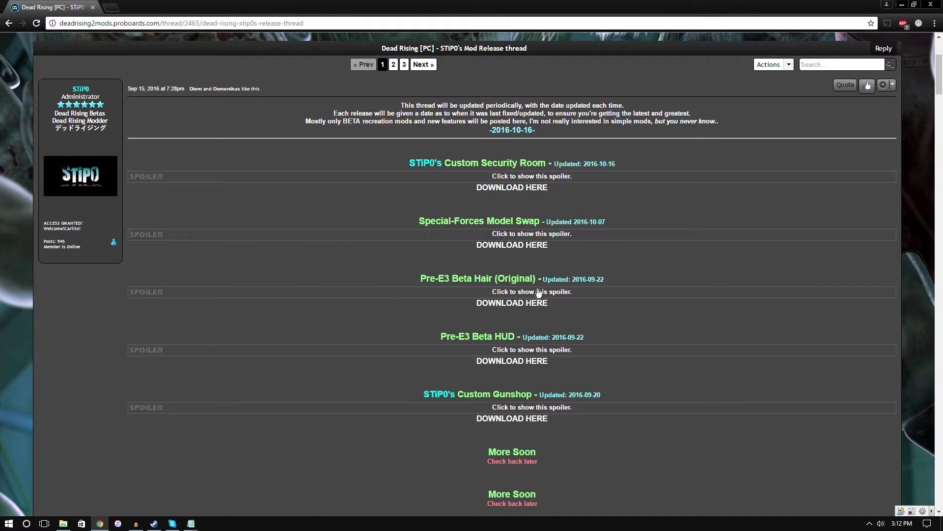
# - Go back to the Dead Rising (PC) Modding board and open the ArcTool (Complete Arc Compiler) thread
pyautogui.hotkey('alt', 'Left')
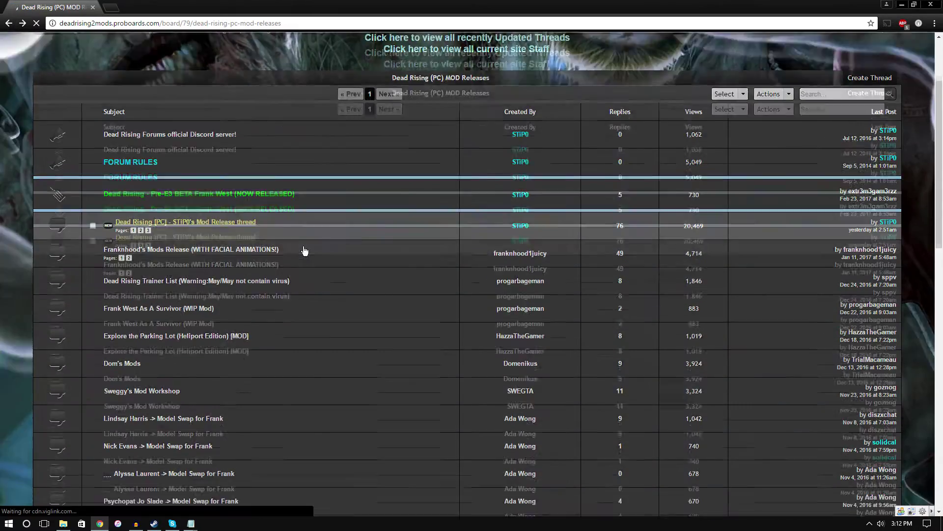
pyautogui.click(9, 23)
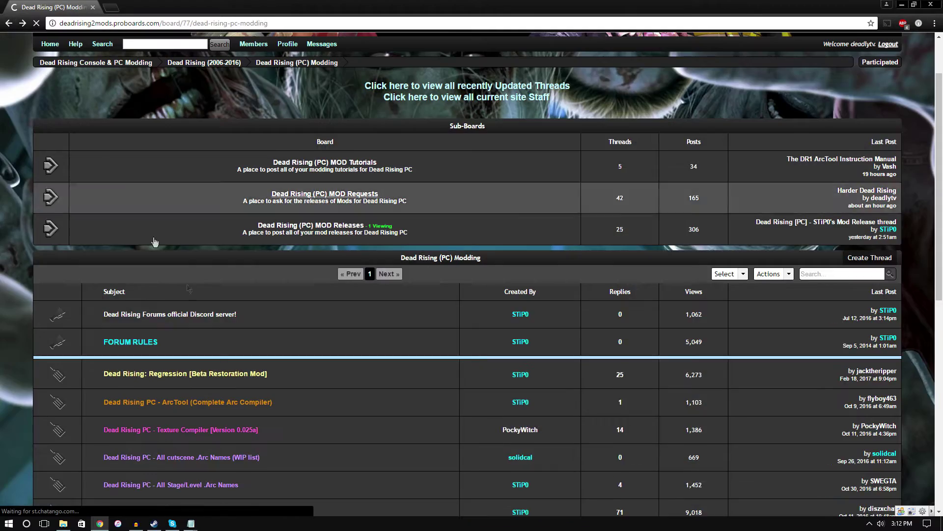
pyautogui.scroll(-3, 155, 242)
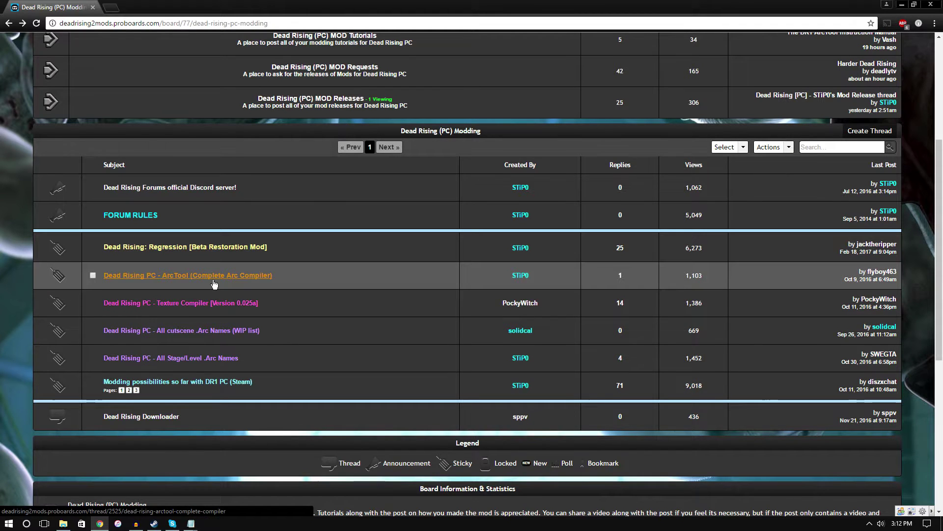
pyautogui.click(214, 283)
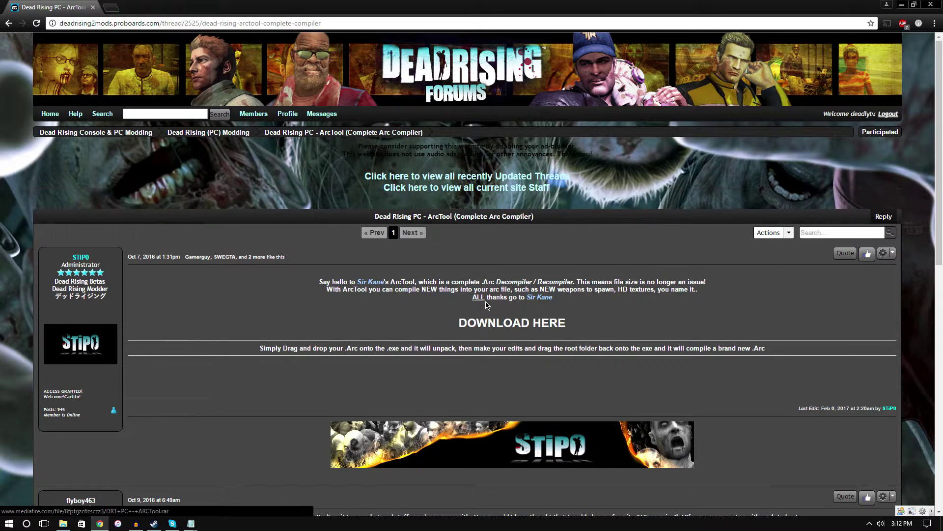
# - Download the DR1 PC - ARCTool archive, close the leftover download pages and dismiss the WinRAR licence reminder
pyautogui.click(494, 323)
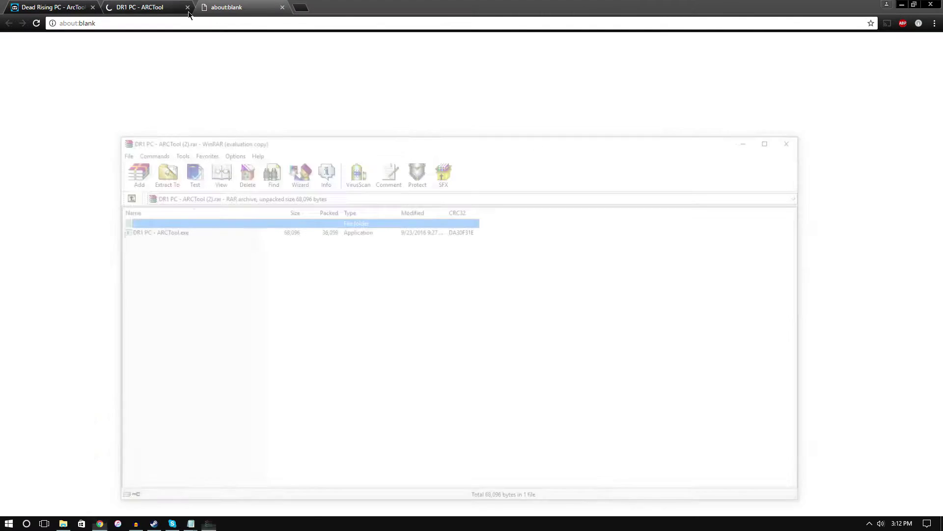
pyautogui.click(189, 13)
pyautogui.click(187, 7)
pyautogui.click(188, 7)
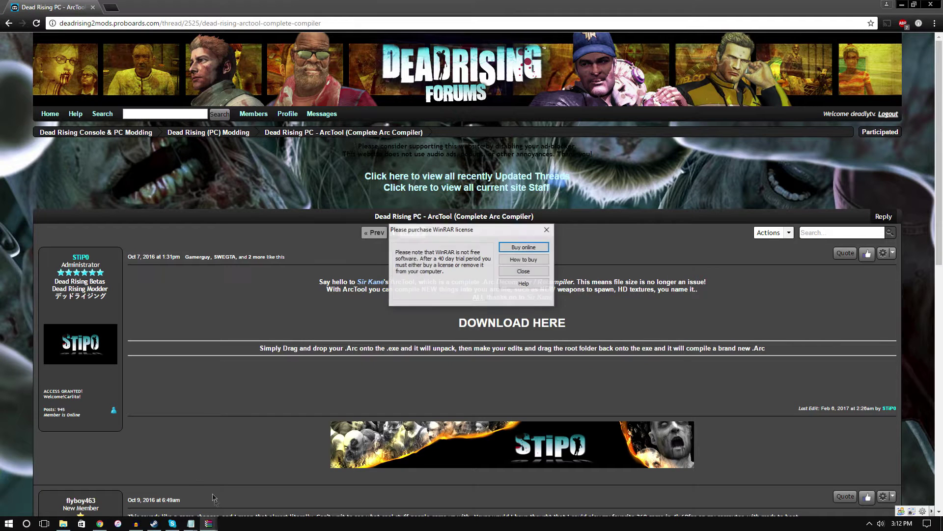
pyautogui.press('Escape')
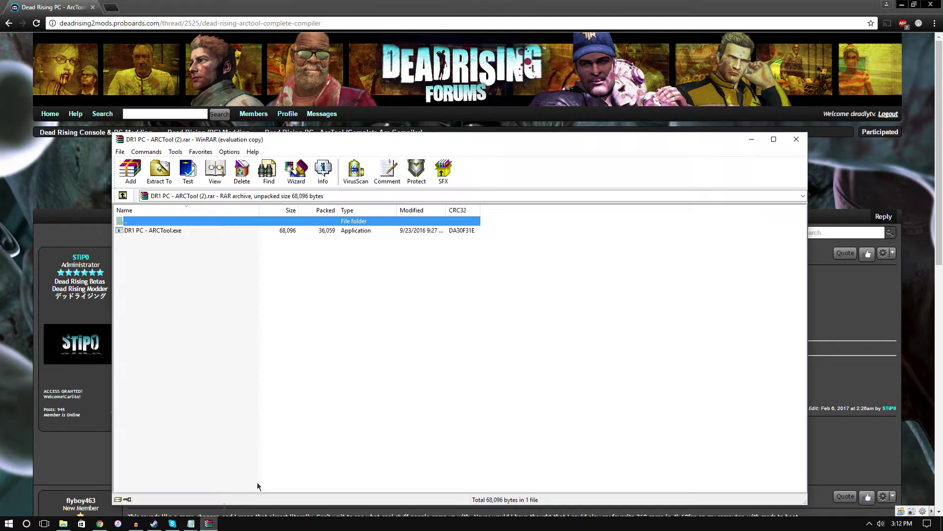
# - Unpack the ARCTool archive with the WinRAR wizard into its own desktop folder, and close the archive and folder windows
pyautogui.click(297, 171)
pyautogui.click(455, 403)
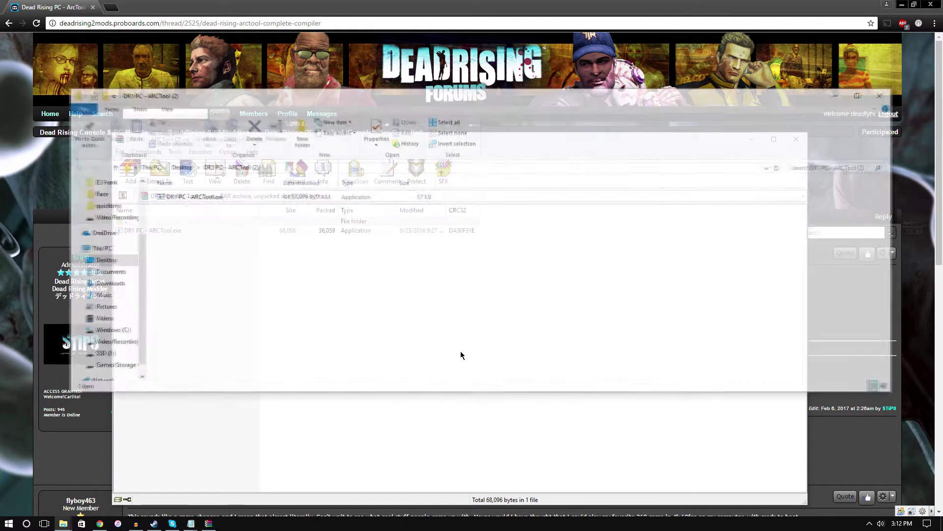
pyautogui.click(404, 448)
pyautogui.click(796, 139)
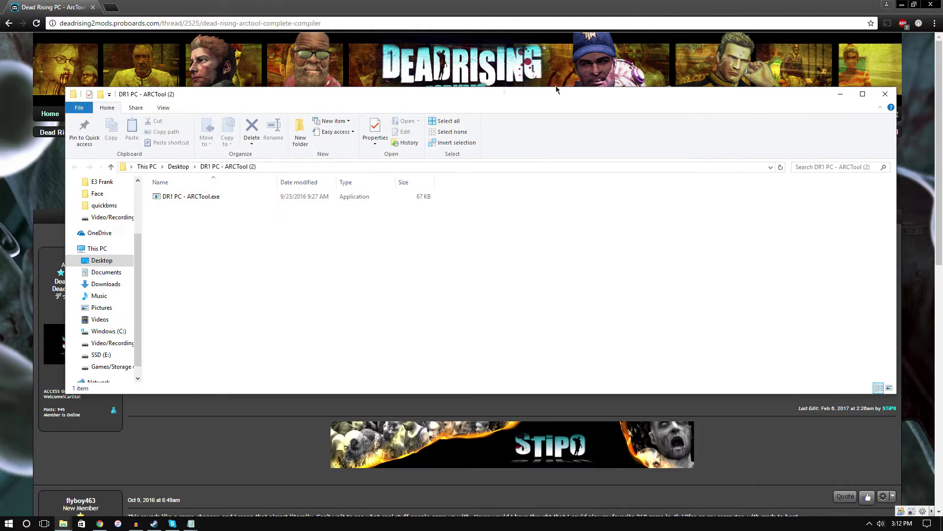
pyautogui.click(885, 94)
# - Download DR1TexTools_025a.zip from the Texture Compiler [Version 0.025a] thread on the Dead Rising (PC) Modding board
pyautogui.click(9, 23)
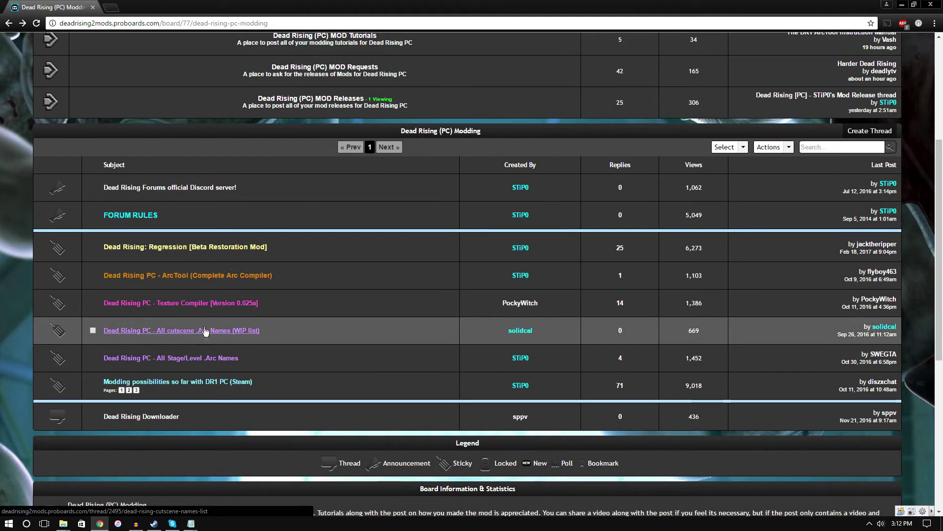
pyautogui.click(208, 302)
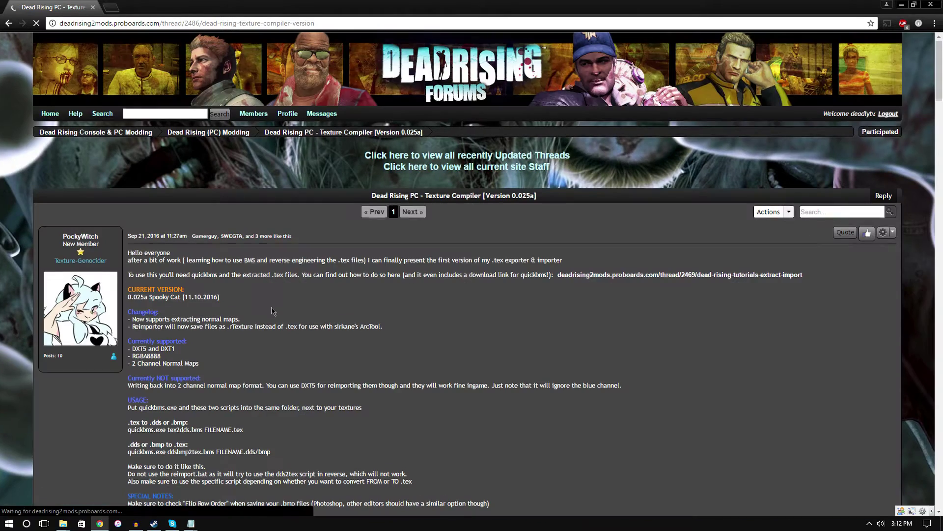
pyautogui.scroll(-3, 284, 343)
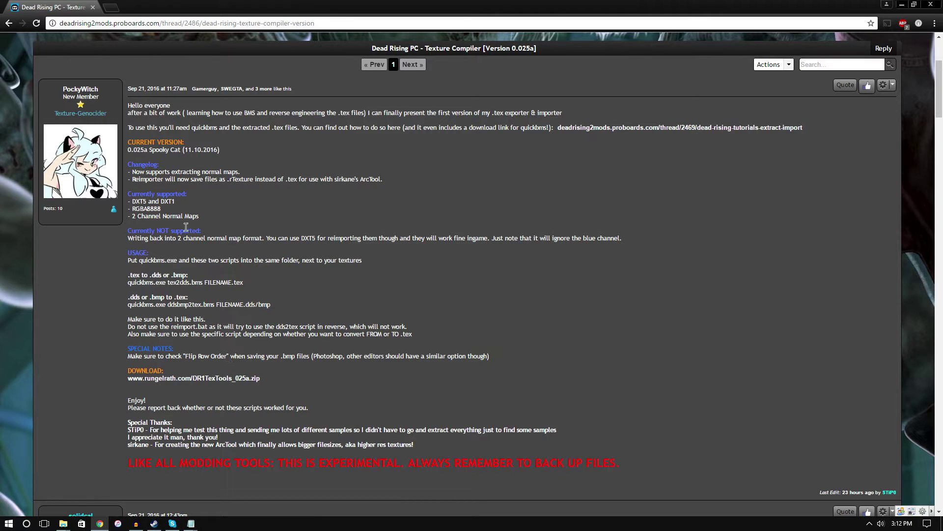
pyautogui.click(208, 379)
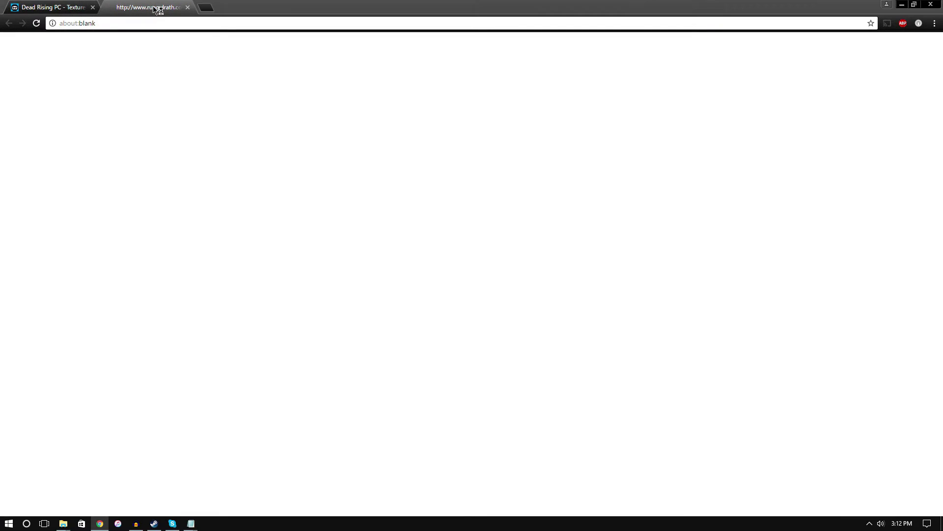
# - Unpack the DR1TexTools_025a archive with the WinRAR wizard into its own desktop folder, and close the archive and folder windows
pyautogui.click(297, 170)
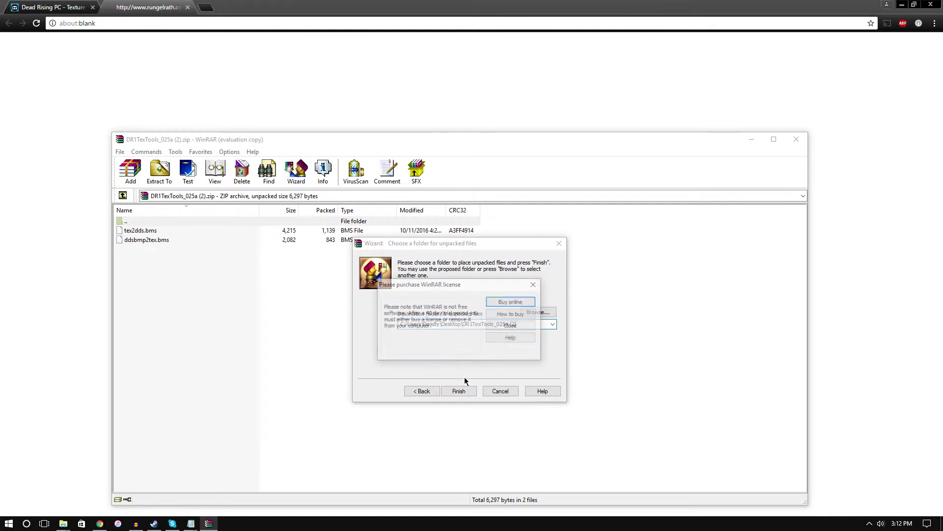
pyautogui.click(512, 326)
pyautogui.click(472, 392)
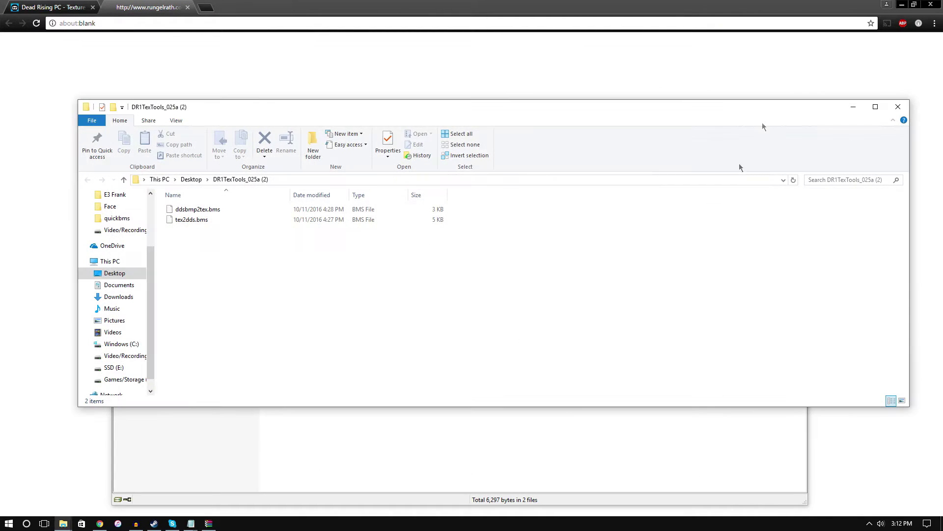
pyautogui.click(796, 139)
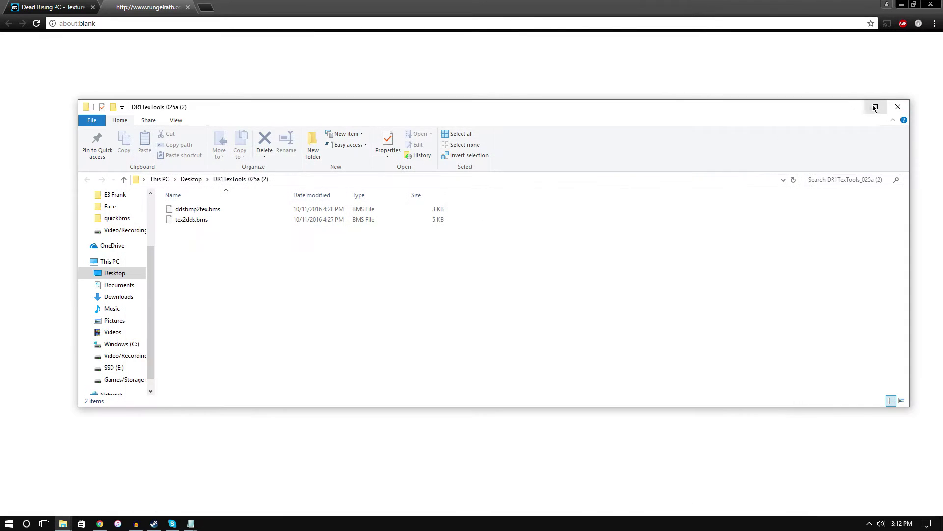
pyautogui.click(898, 107)
# - Search the web for quickbms, download the quickbms zip archive from the QuickBMS page on aluigi.altervista.org, and close the leftover tabs
pyautogui.click(54, 7)
pyautogui.click(205, 7)
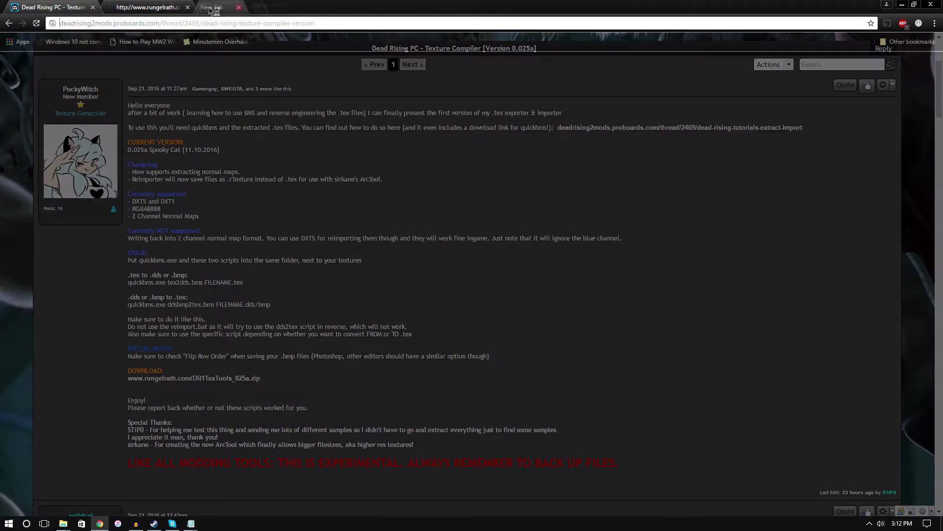
pyautogui.write('quickbms')
pyautogui.press('Return')
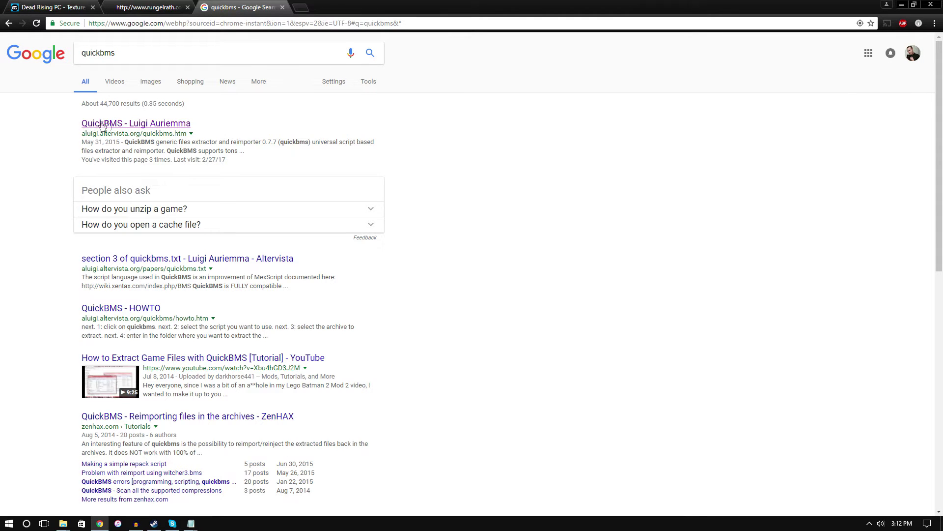
pyautogui.click(124, 124)
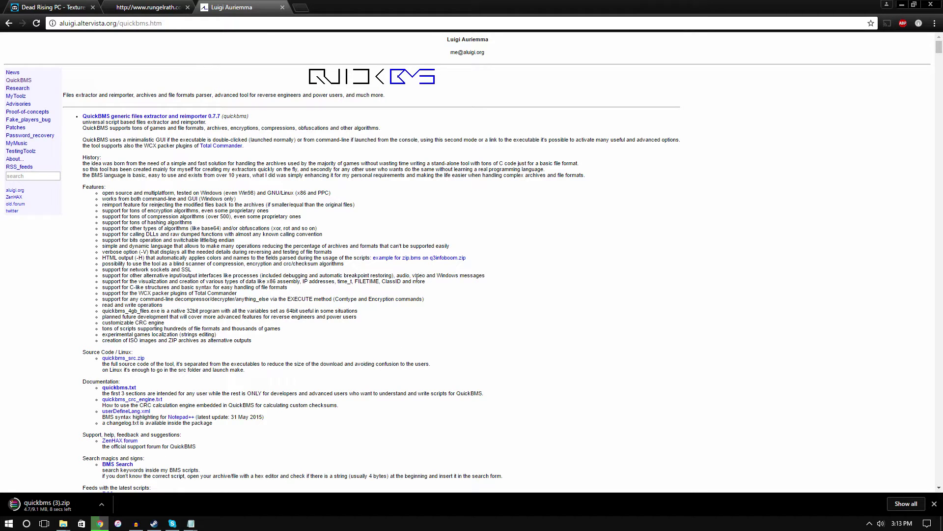
pyautogui.click(187, 8)
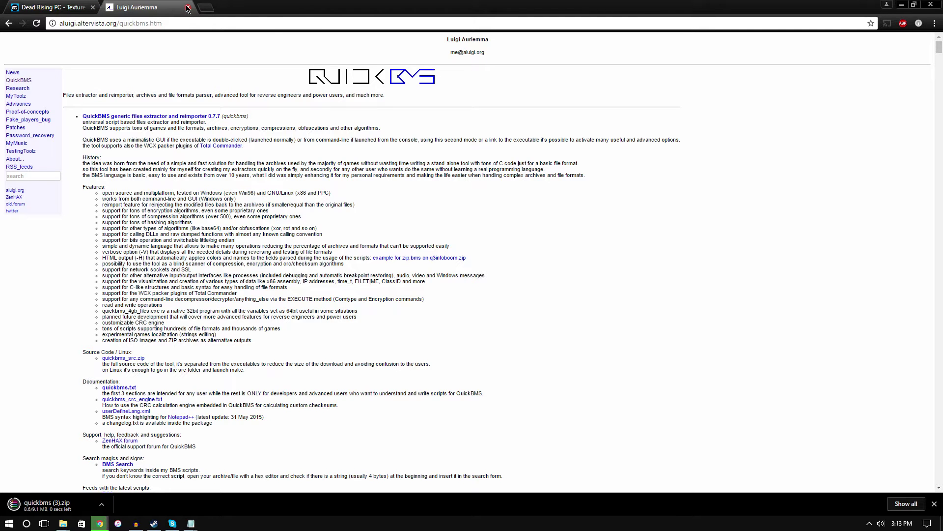
pyautogui.click(187, 8)
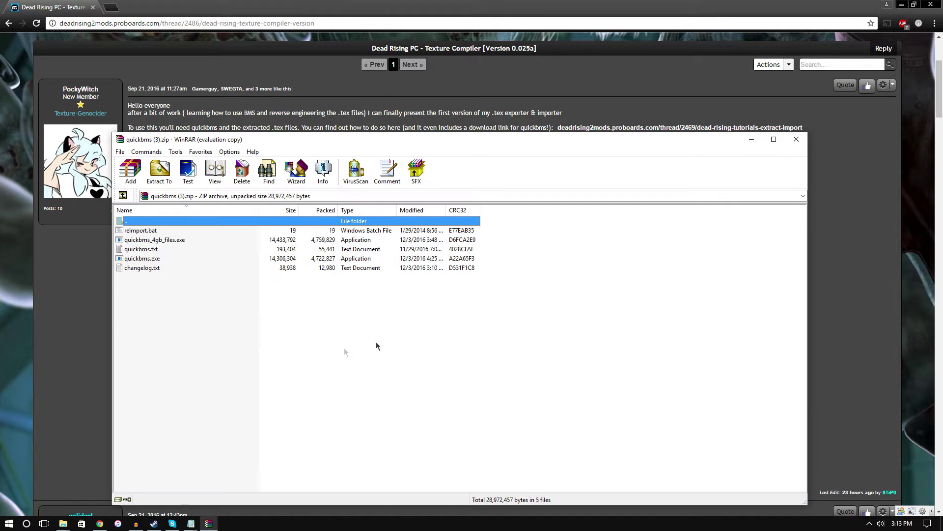
# - Minimise the browser and unpack the quickbms archive with the WinRAR wizard into its own desktop folder, closing the archive window
pyautogui.click(899, 4)
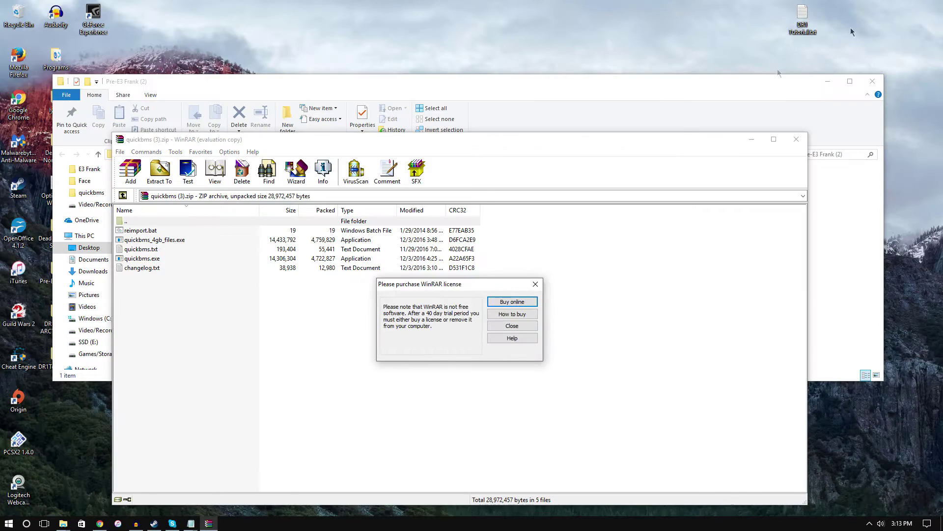
pyautogui.click(533, 326)
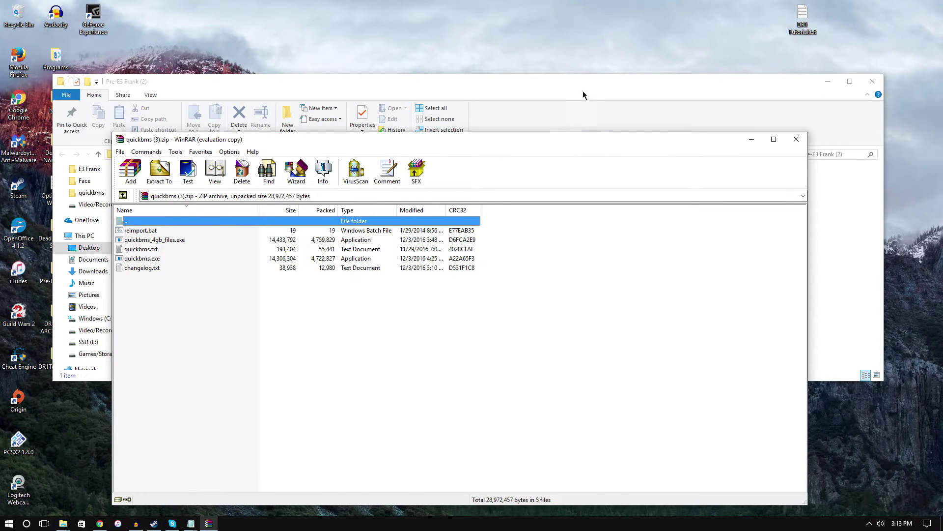
pyautogui.moveTo(517, 142); pyautogui.dragTo(548, 109)
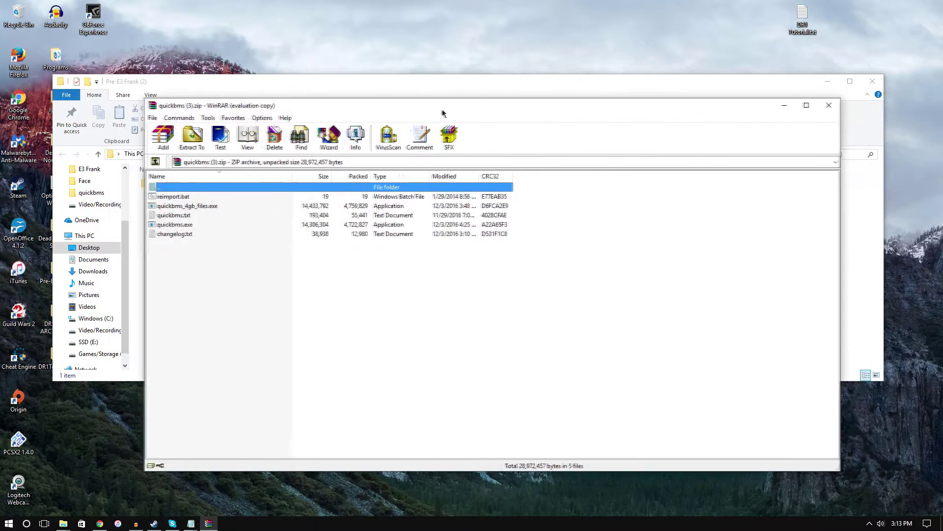
pyautogui.click(324, 142)
pyautogui.click(487, 358)
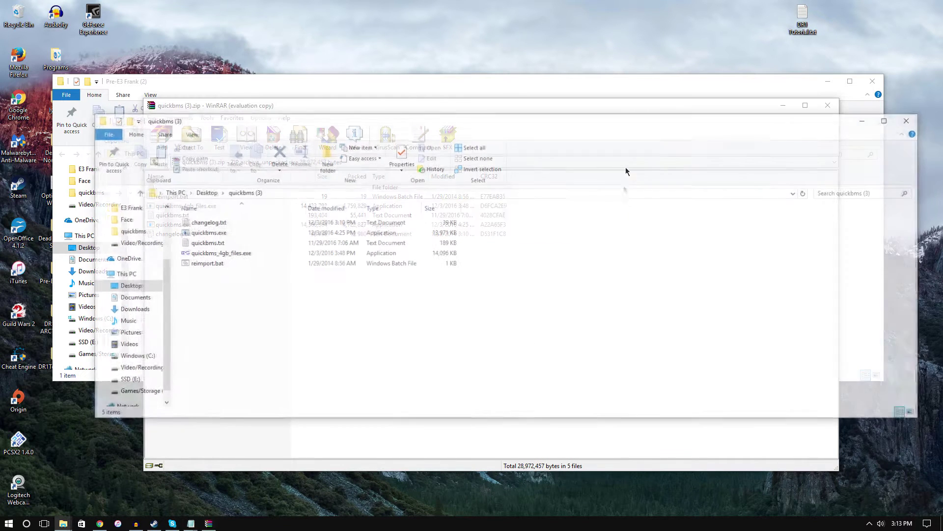
pyautogui.click(583, 109)
pyautogui.click(827, 105)
# - Copy the five cos001 .dds textures from the Pre-E3 Frank mod's cos001 folder into the unpacked quickbms folder
pyautogui.click(690, 79)
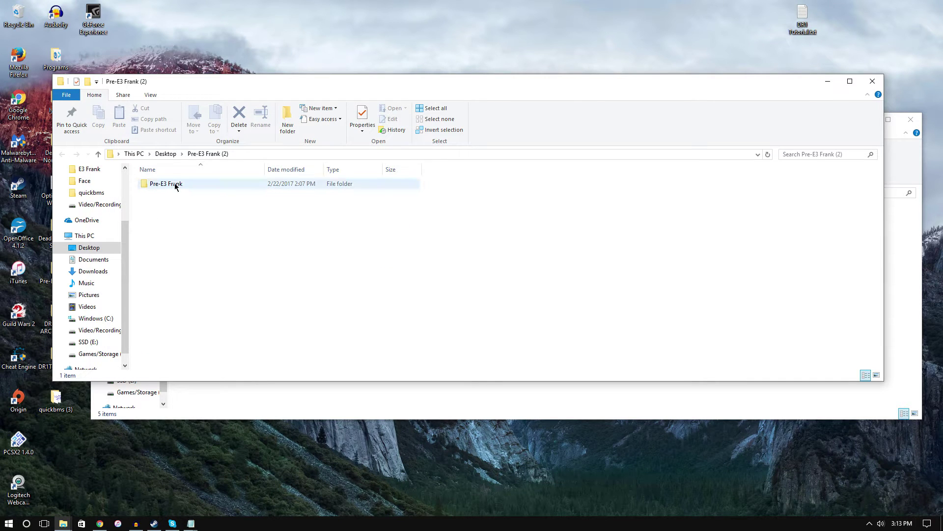
pyautogui.moveTo(213, 81); pyautogui.dragTo(280, 104)
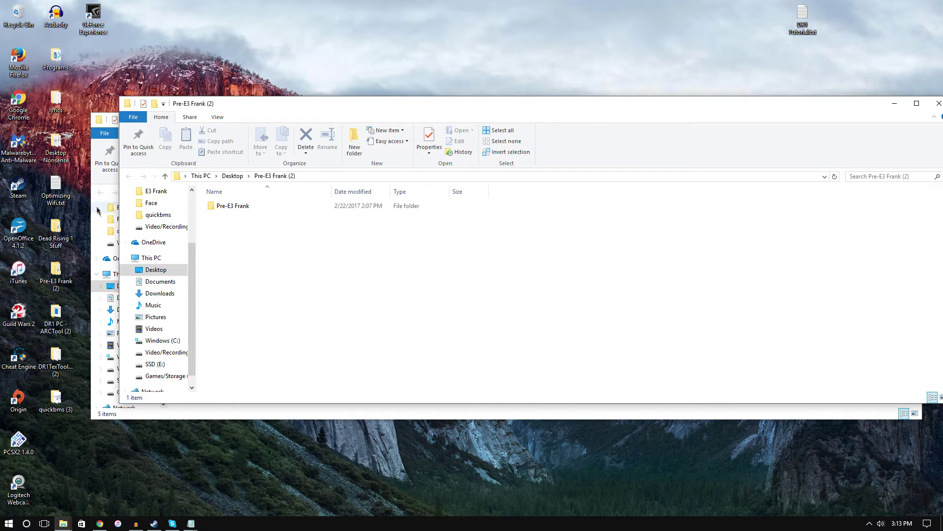
pyautogui.doubleClick(229, 205)
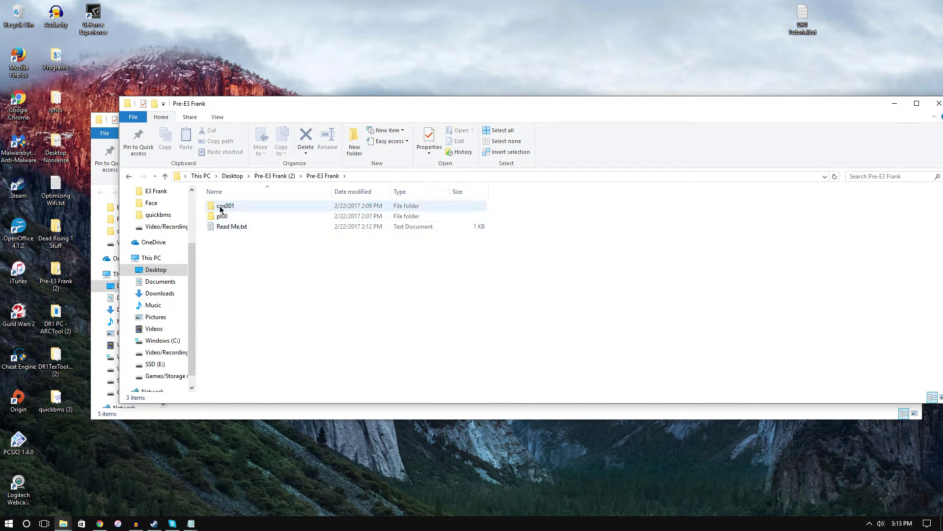
pyautogui.doubleClick(229, 205)
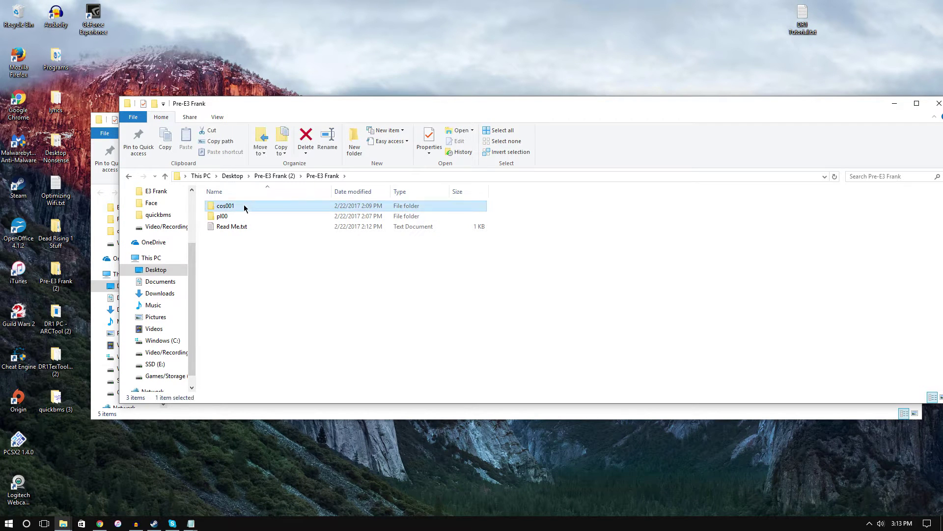
pyautogui.moveTo(230, 299); pyautogui.dragTo(445, 219)
pyautogui.rightClick(435, 238)
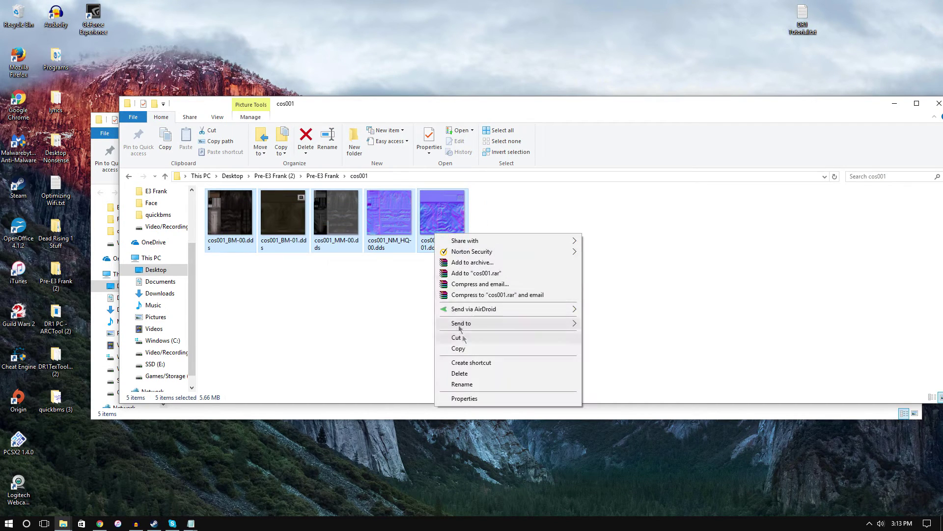
pyautogui.click(466, 348)
pyautogui.click(466, 409)
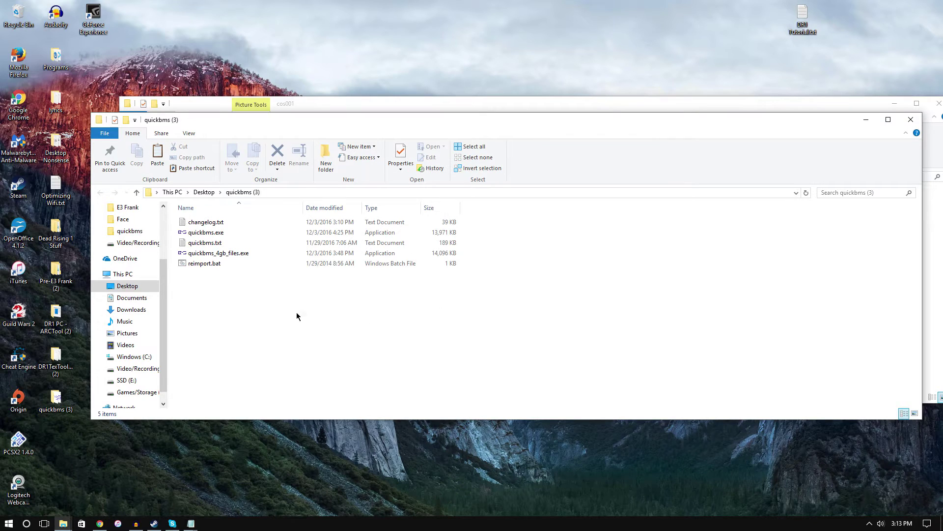
pyautogui.rightClick(308, 327)
pyautogui.click(343, 396)
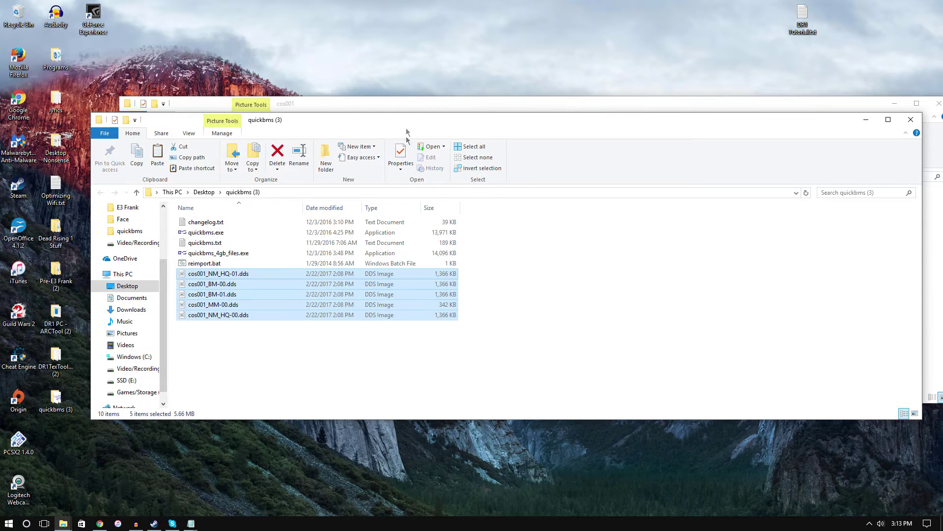
# - Copy the three pl00_BM .dds textures from the Pre-E3 Frank mod's pl00 folder into the quickbms folder
pyautogui.click(407, 109)
pyautogui.click(165, 176)
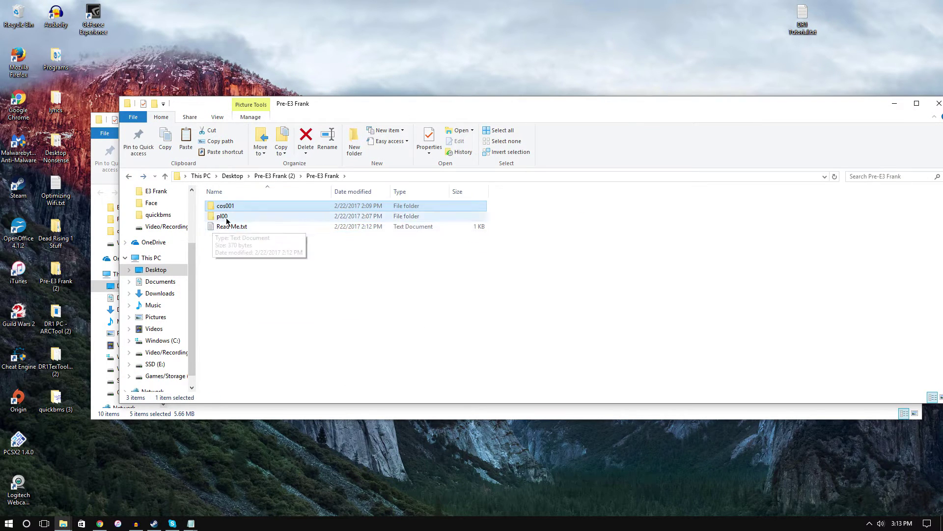
pyautogui.doubleClick(227, 220)
pyautogui.moveTo(361, 293); pyautogui.dragTo(225, 212)
pyautogui.rightClick(339, 230)
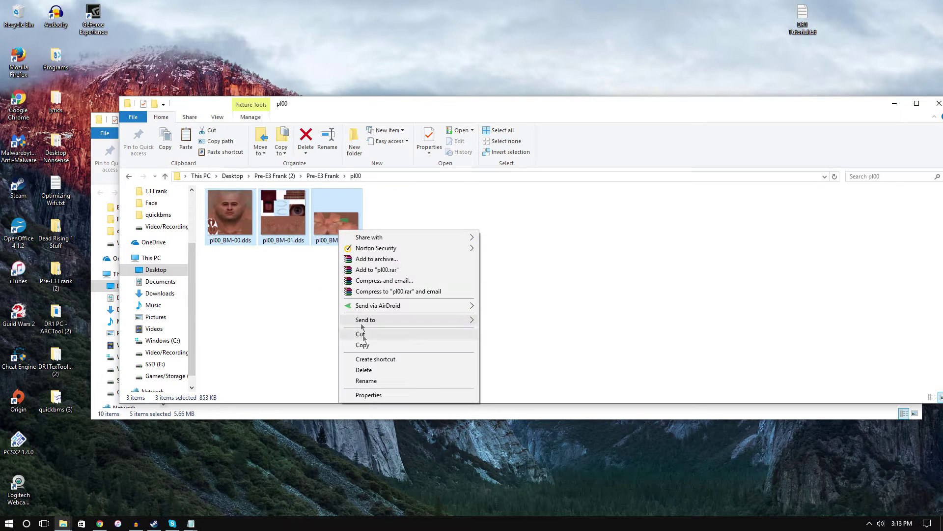
pyautogui.click(362, 345)
pyautogui.click(321, 417)
pyautogui.rightClick(341, 378)
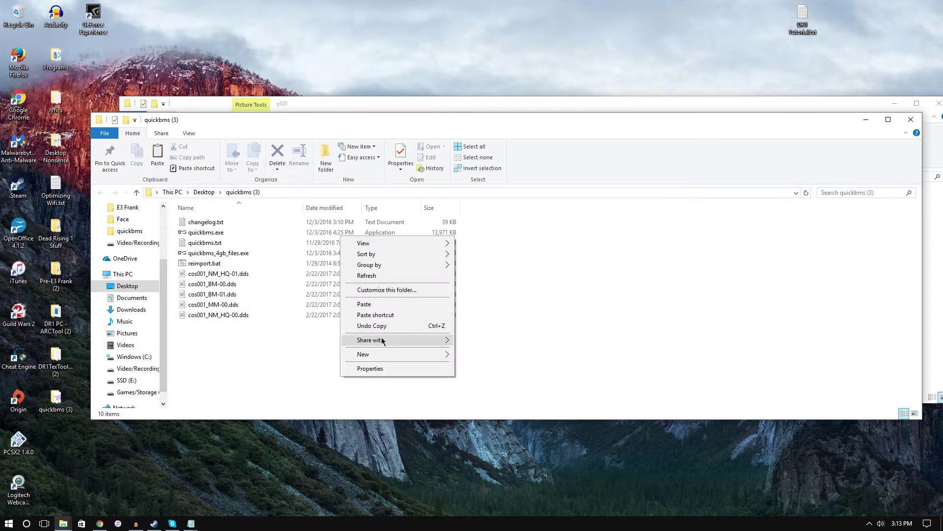
pyautogui.click(364, 304)
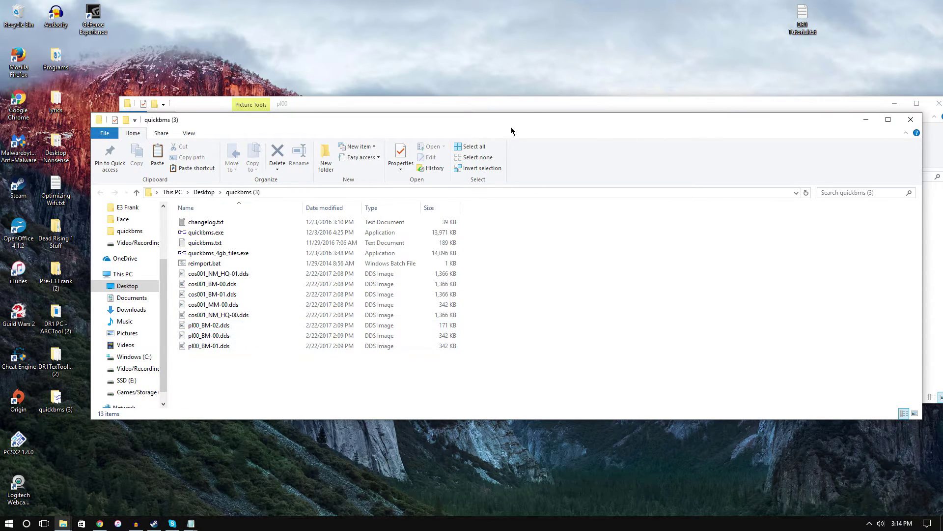
# - Minimise the pl00 folder window and place the quickbms folder window clear of the desktop icons
pyautogui.moveTo(511, 131); pyautogui.dragTo(519, 185)
pyautogui.click(588, 136)
pyautogui.moveTo(890, 103); pyautogui.dragTo(814, 119)
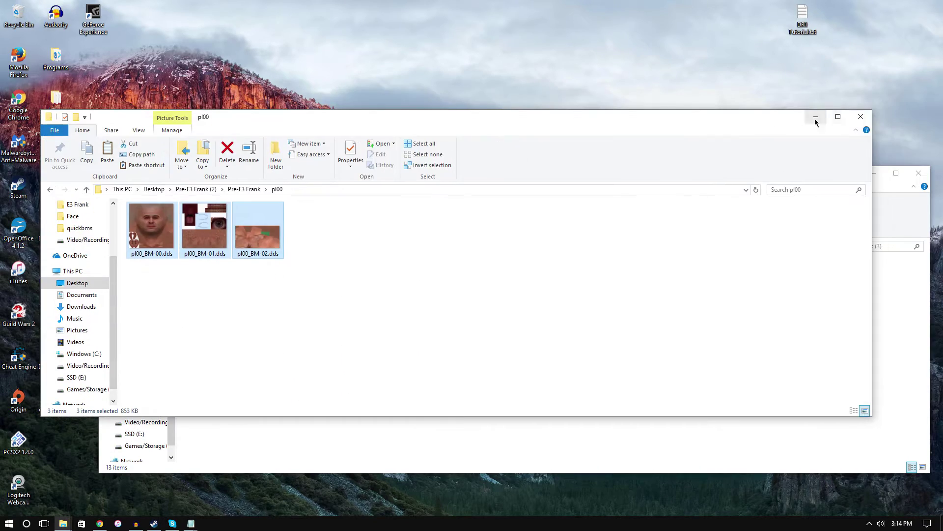
pyautogui.click(816, 119)
pyautogui.moveTo(392, 174); pyautogui.dragTo(422, 147)
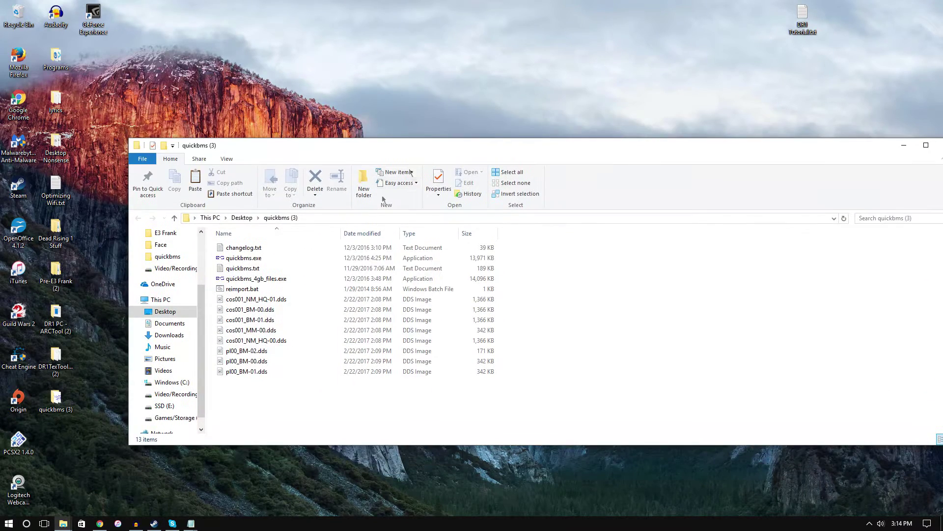
# - Move ddsbmp2tex.bms and tex2dds.bms from the DR1TexTools_025a desktop folder into the quickbms folder, and close the emptied folder
pyautogui.doubleClick(67, 358)
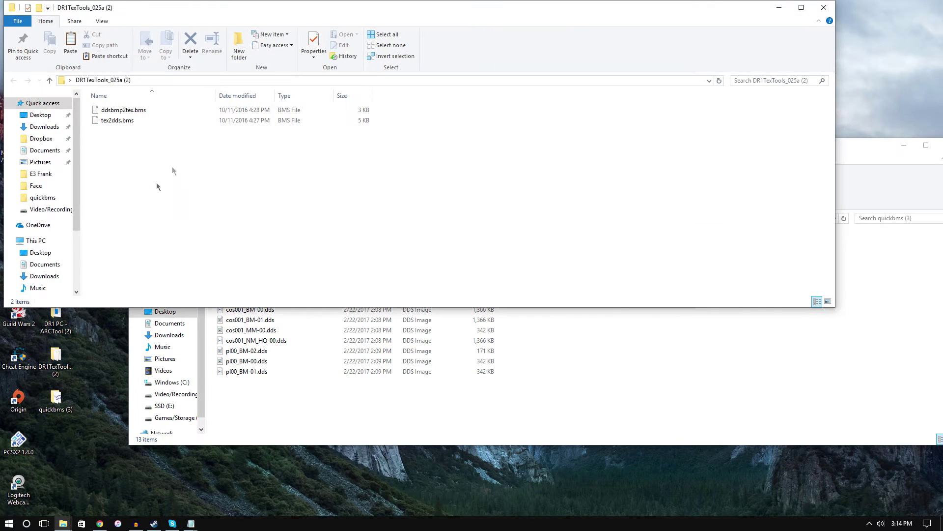
pyautogui.moveTo(118, 182); pyautogui.dragTo(321, 409)
pyautogui.click(429, 117)
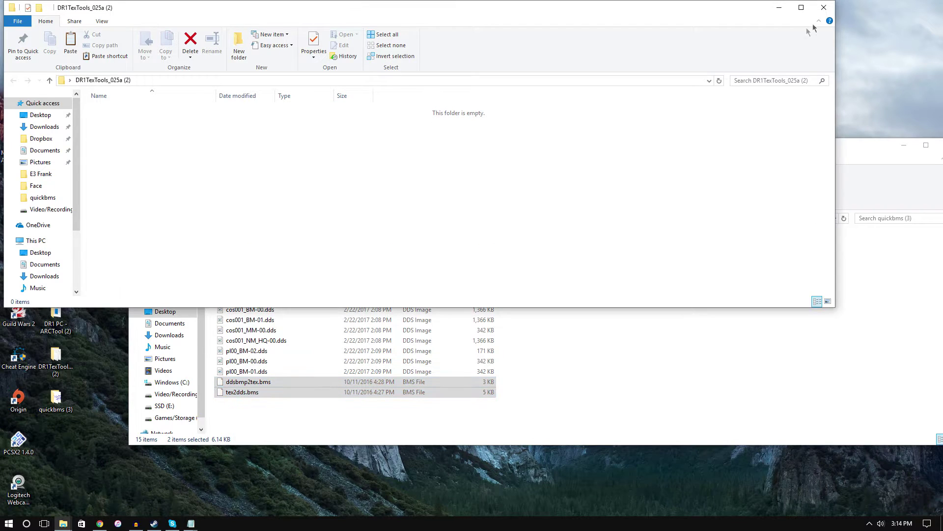
pyautogui.click(824, 7)
pyautogui.moveTo(448, 153); pyautogui.dragTo(411, 96)
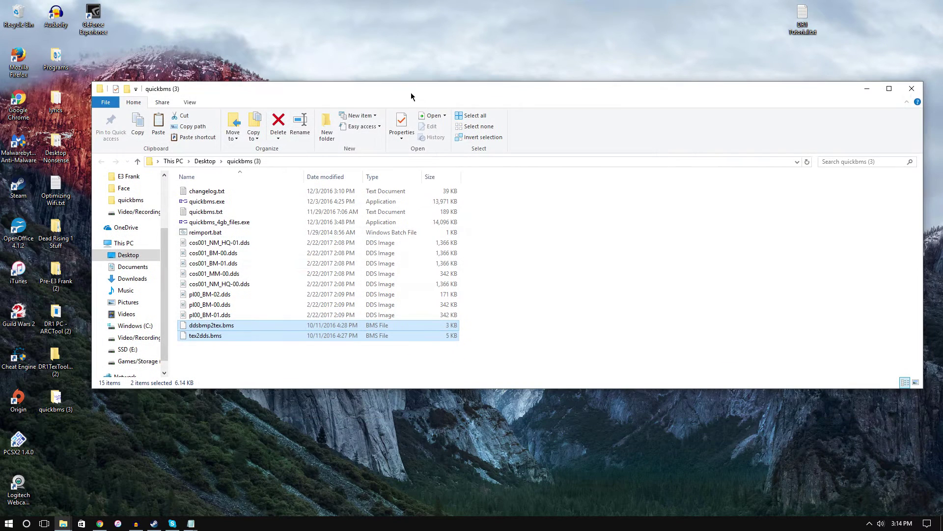
pyautogui.click(360, 356)
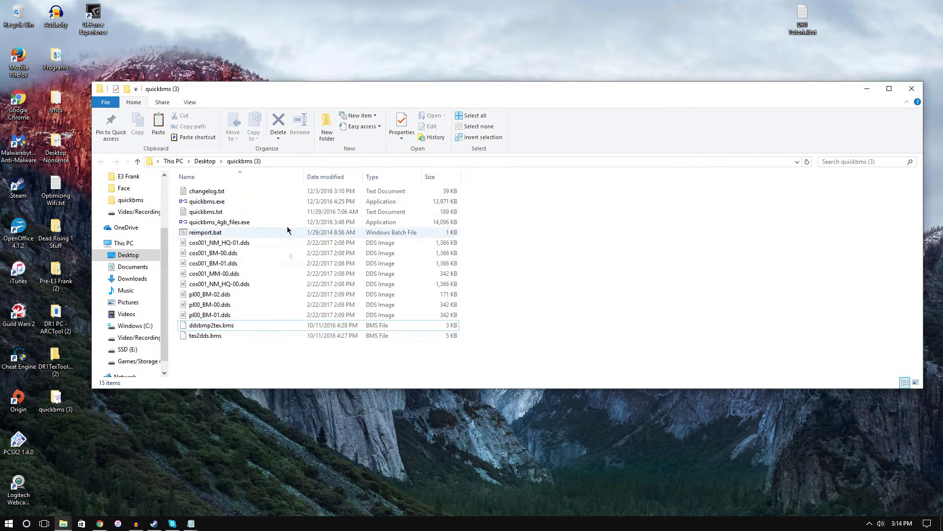
# - Run quickbms.exe and choose ddsbmp2tex.bms as the BMS script to use
pyautogui.doubleClick(232, 202)
pyautogui.click(490, 274)
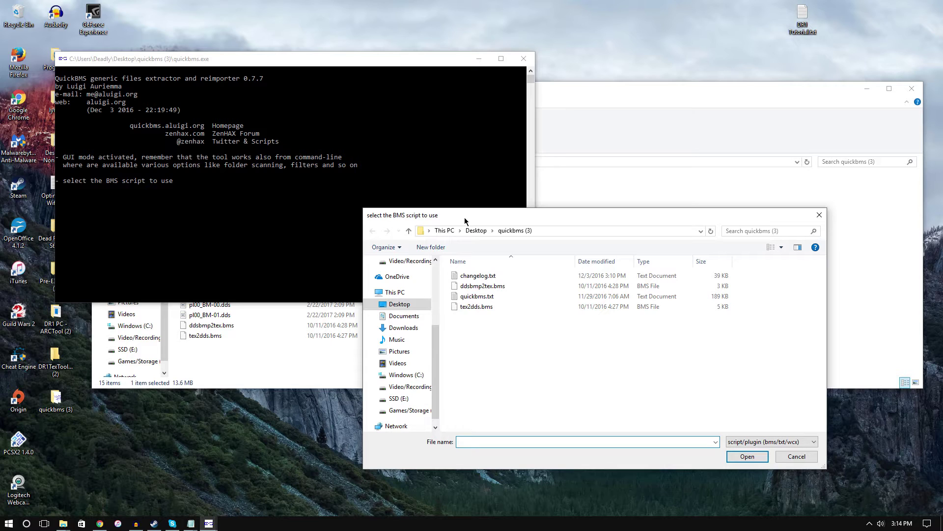
pyautogui.doubleClick(506, 287)
# - Select the five cos001 and three pl00 .dds textures as input and convert them with the quickbms folder as output
pyautogui.click(501, 289)
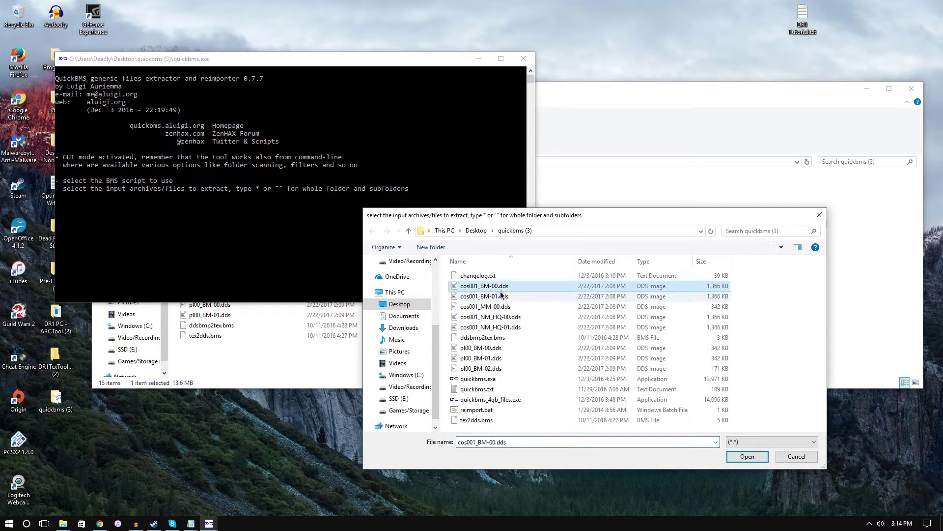
pyautogui.keyDown('shift'); pyautogui.click(512, 327); pyautogui.keyUp('shift')
pyautogui.keyDown('ctrl'); pyautogui.click(491, 348); pyautogui.keyUp('ctrl')
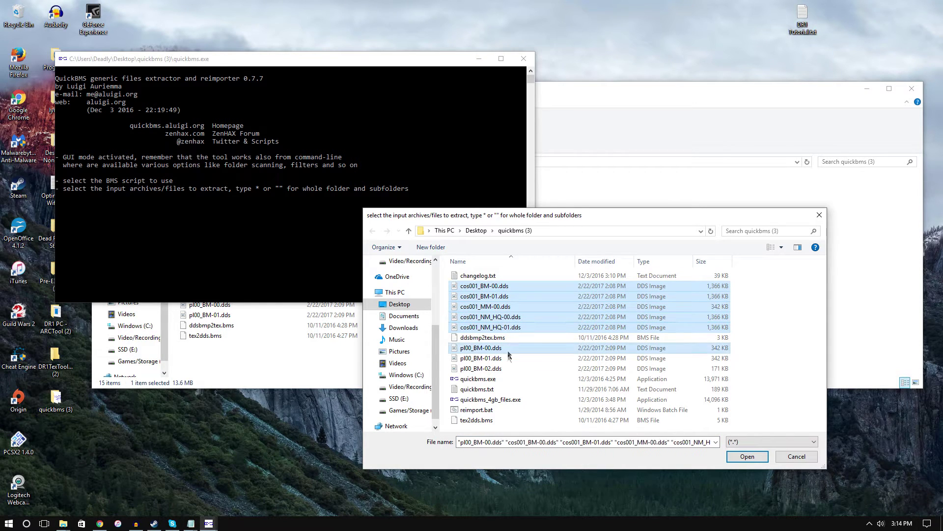
pyautogui.keyDown('ctrl'); pyautogui.click(492, 357); pyautogui.keyUp('ctrl')
pyautogui.keyDown('ctrl'); pyautogui.click(491, 367); pyautogui.keyUp('ctrl')
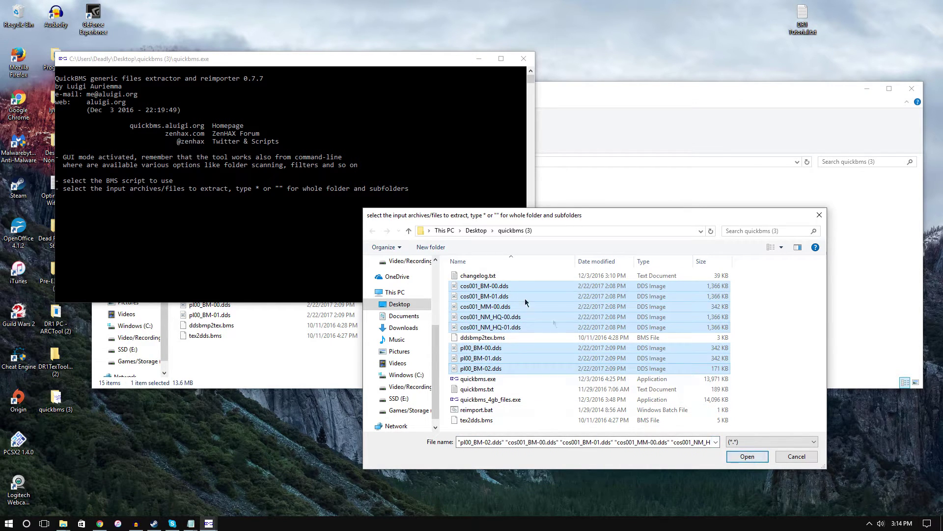
pyautogui.click(747, 456)
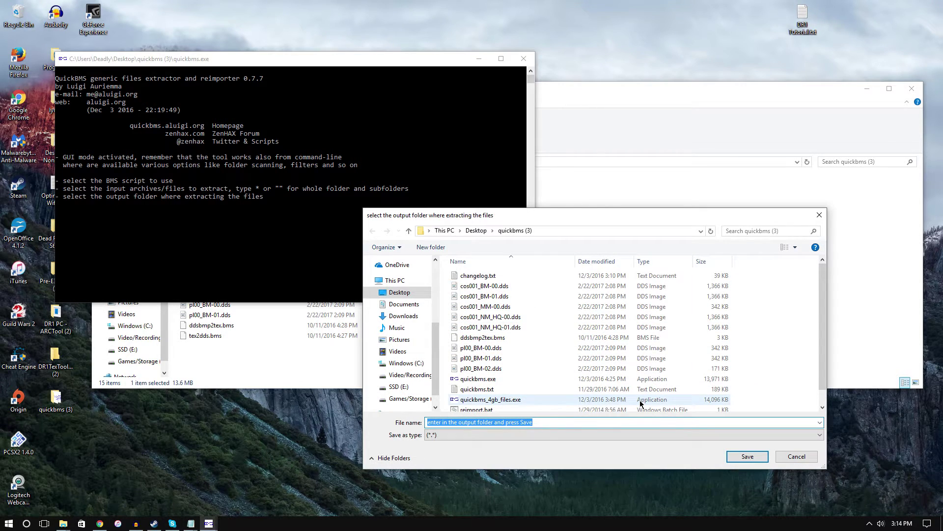
pyautogui.press('Return')
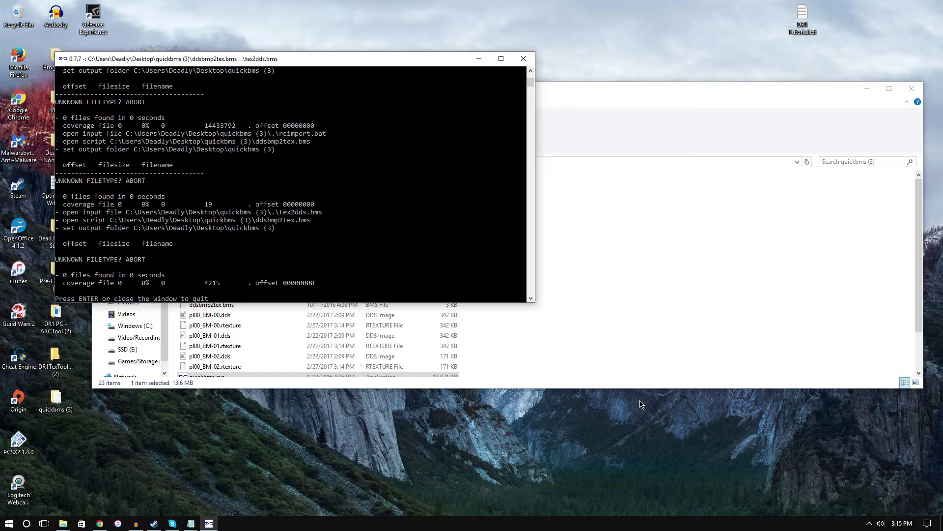
# - Exit the finished QuickBMS console and search the quickbms folder for "rtexture", minimising the folder window when done
pyautogui.press('Return')
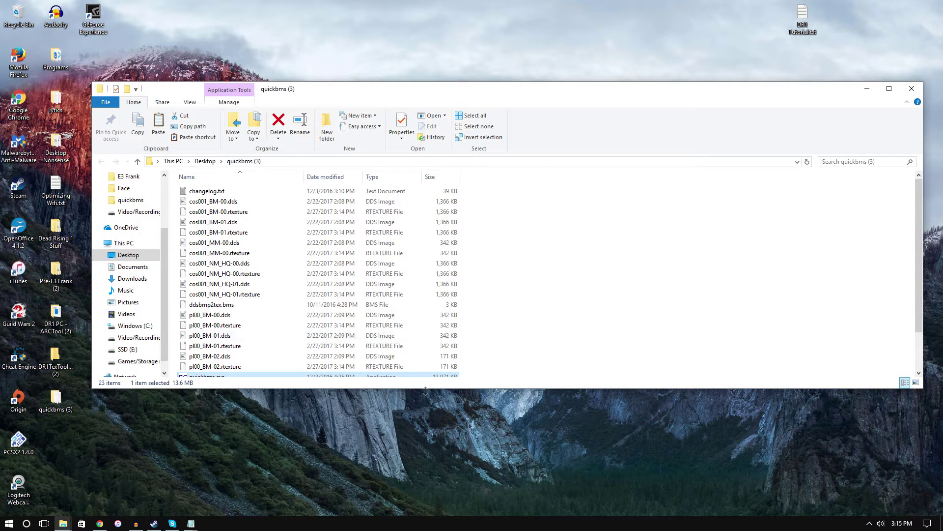
pyautogui.scroll(-2, 388, 295)
pyautogui.scroll(2, 388, 295)
pyautogui.click(829, 162)
pyautogui.write('rtexture')
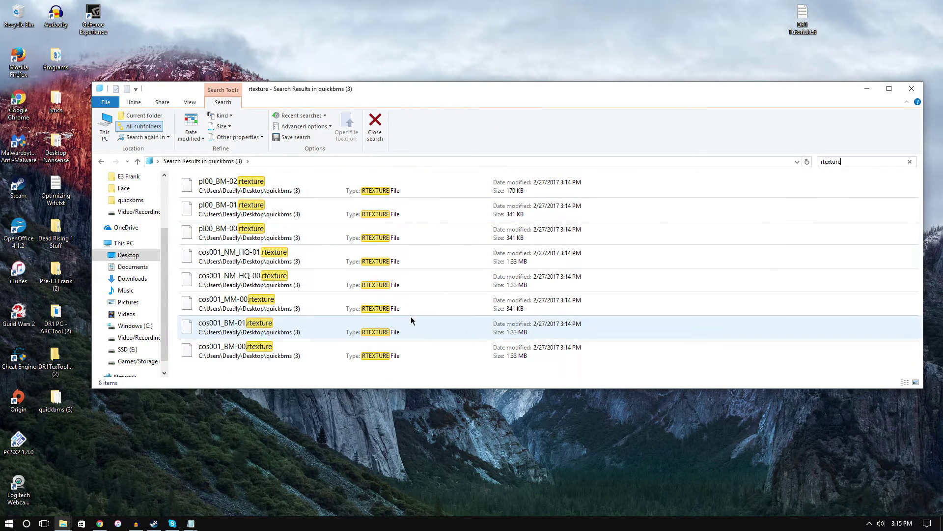
pyautogui.click(867, 89)
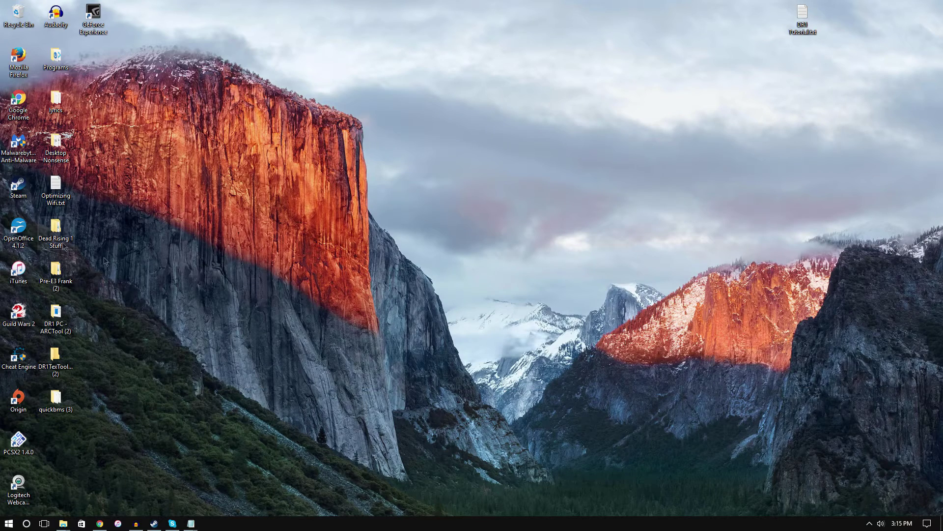
# - Switch to Steam and browse the local files of Dead Rising from its game properties
pyautogui.doubleClick(29, 190)
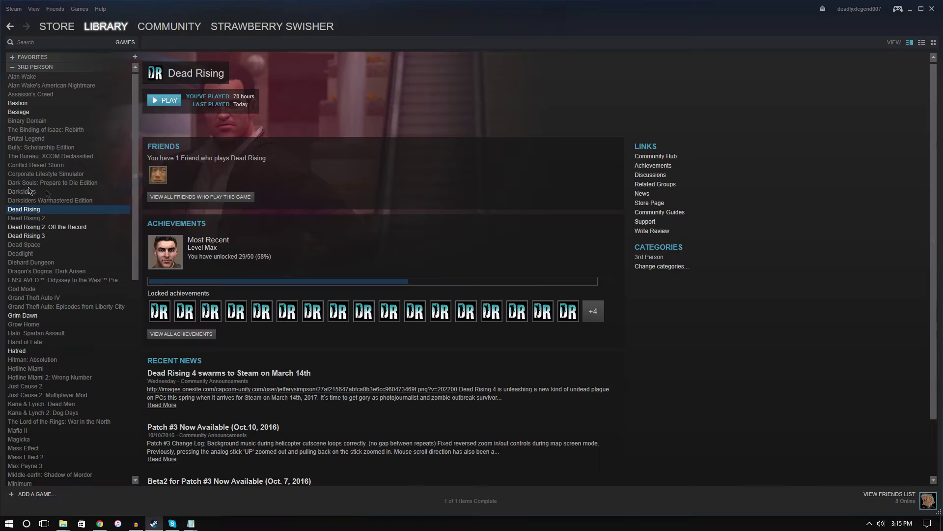
pyautogui.rightClick(92, 209)
pyautogui.click(103, 336)
pyautogui.click(273, 129)
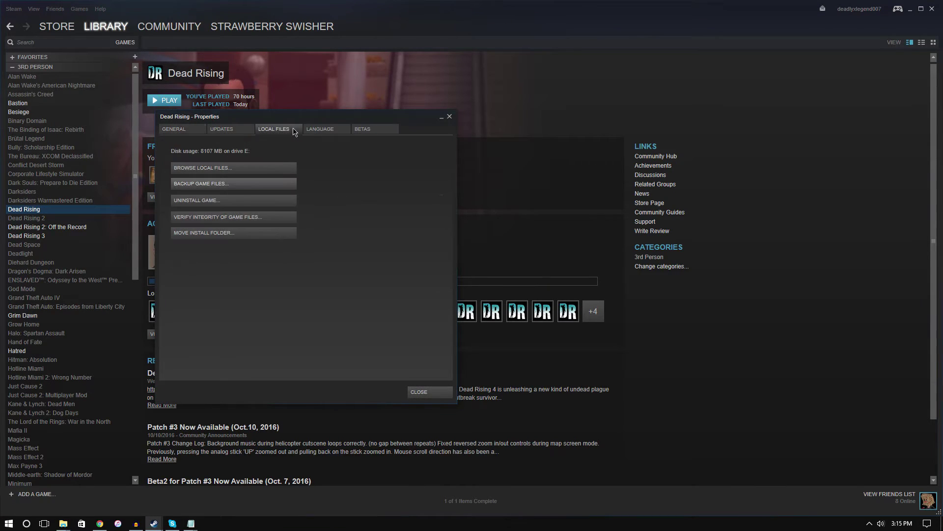
pyautogui.click(261, 170)
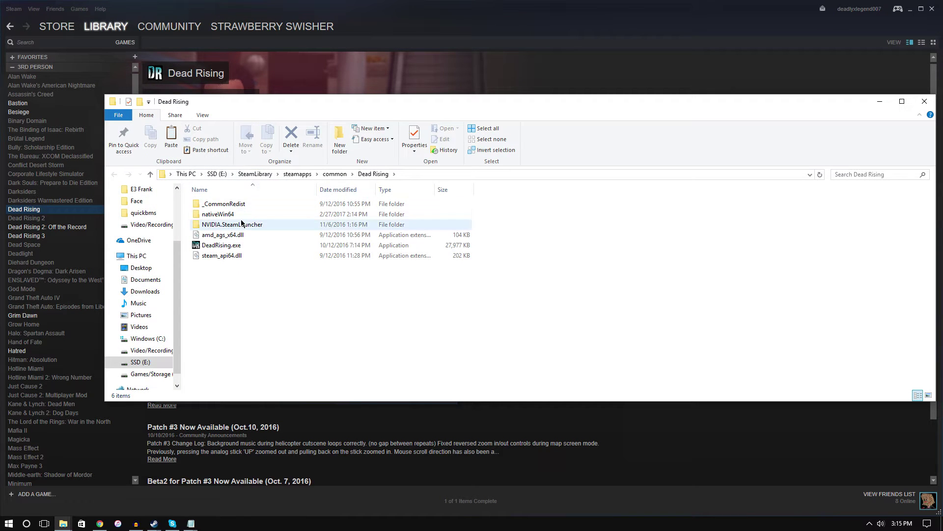
# - In the game's nativeWin64 folder, delete the previously extracted folders arcromplcoscos001cos001 and arcromsystem_common
pyautogui.moveTo(239, 215)
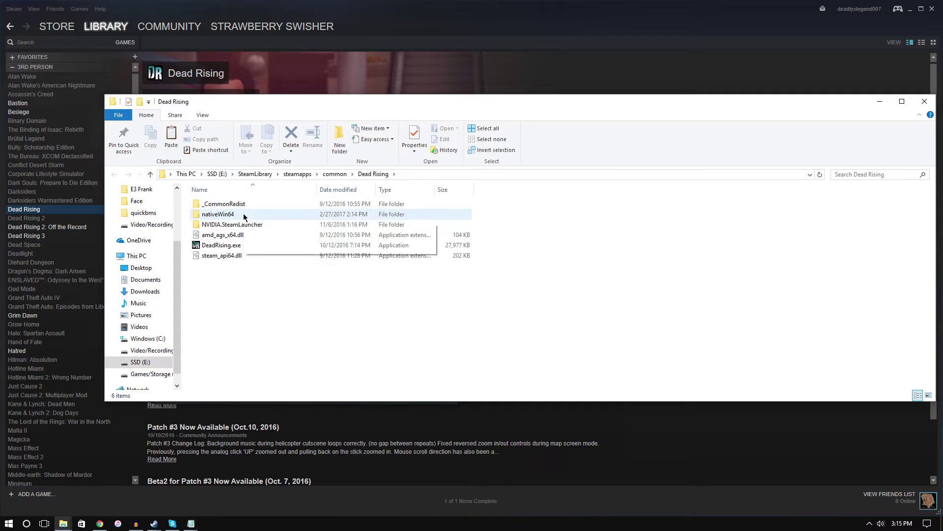
pyautogui.doubleClick(243, 215)
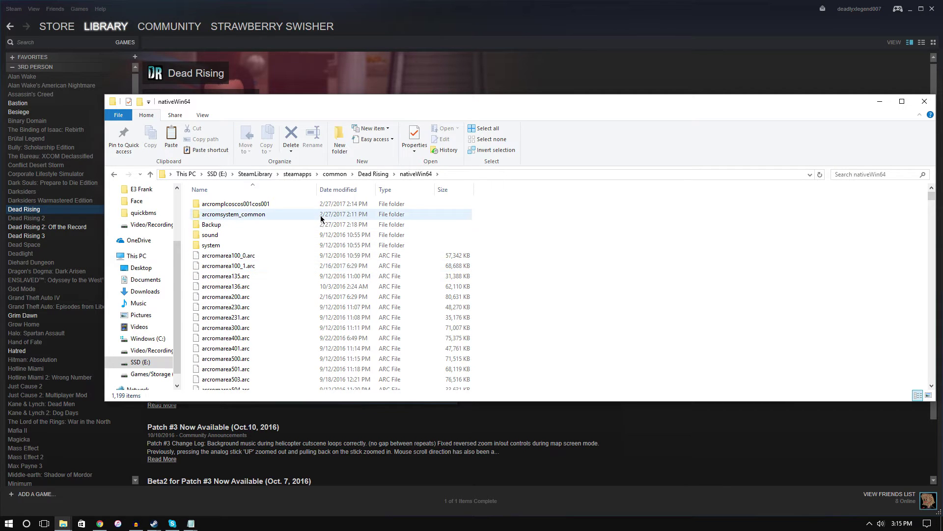
pyautogui.moveTo(313, 212); pyautogui.dragTo(302, 207)
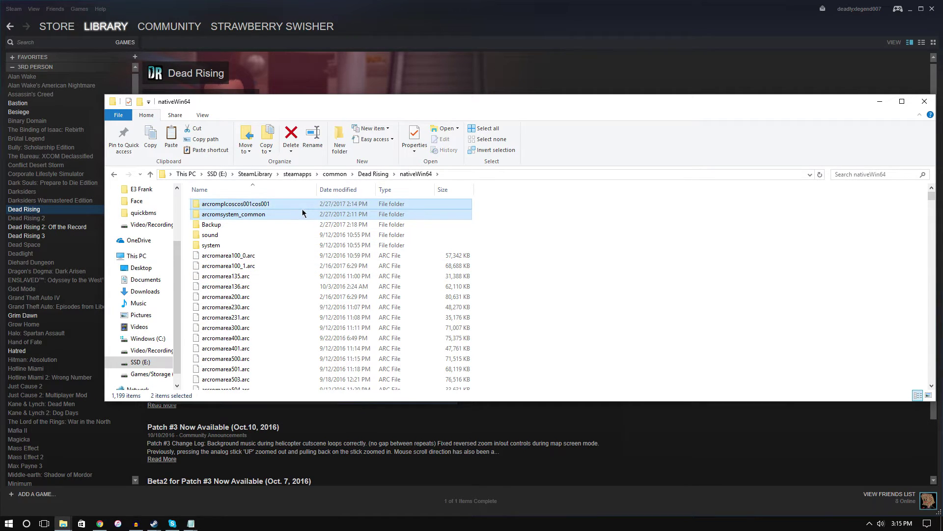
pyautogui.press('Delete')
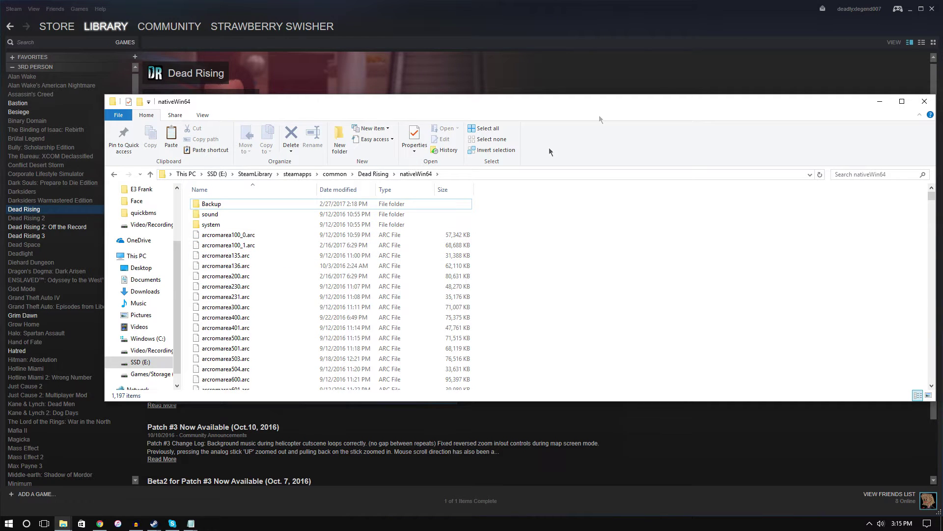
# - Search the nativeWin64 folder for "arcromsy"
pyautogui.click(850, 174)
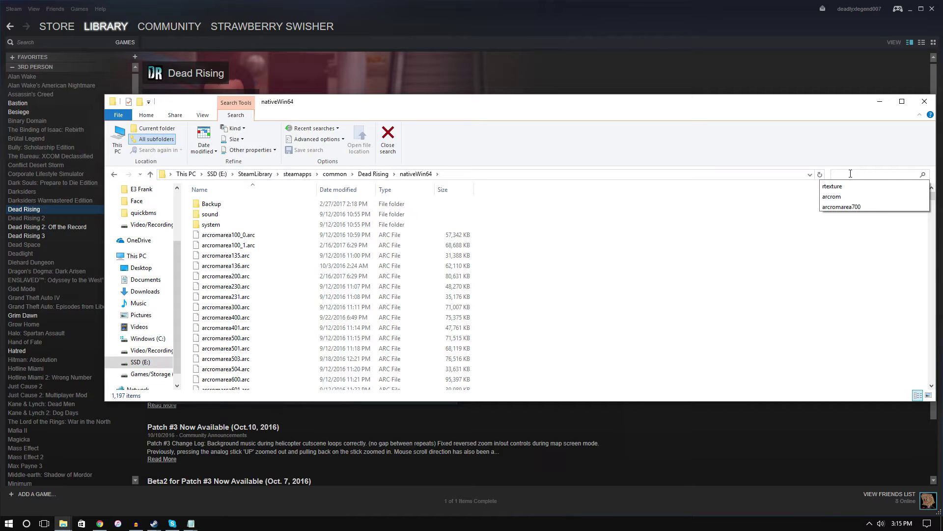
pyautogui.write('arcrom')
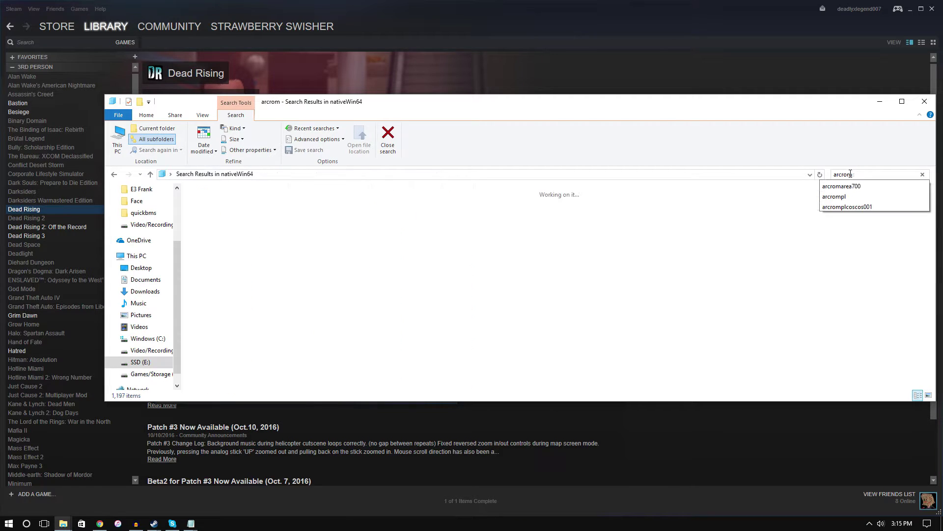
pyautogui.write('sy')
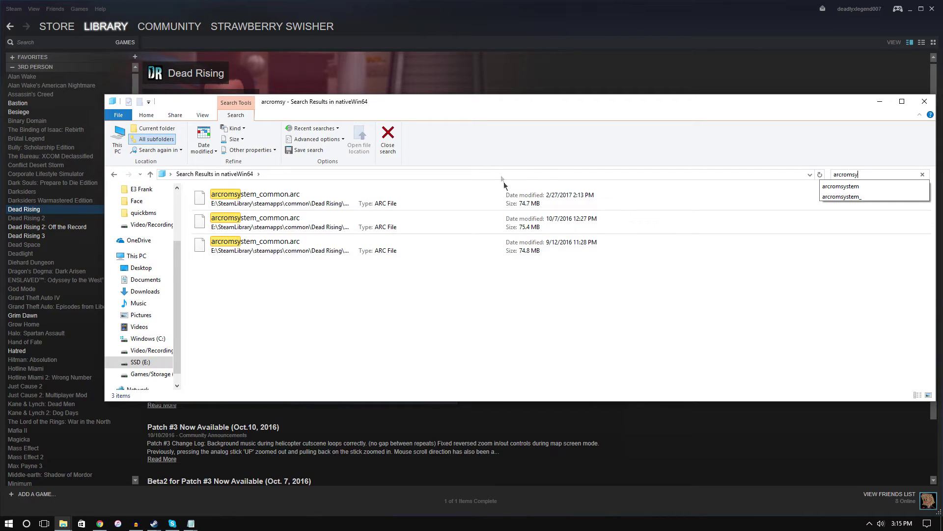
# - Check the full folder location of the arcromsystem_common.arc copy modified 10/7/2016 in its properties, and close them
pyautogui.click(436, 223)
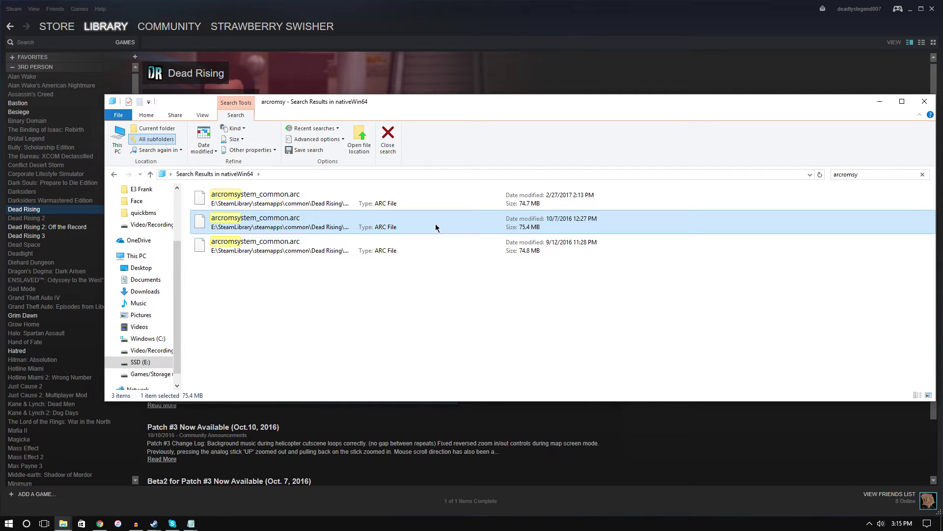
pyautogui.rightClick(429, 223)
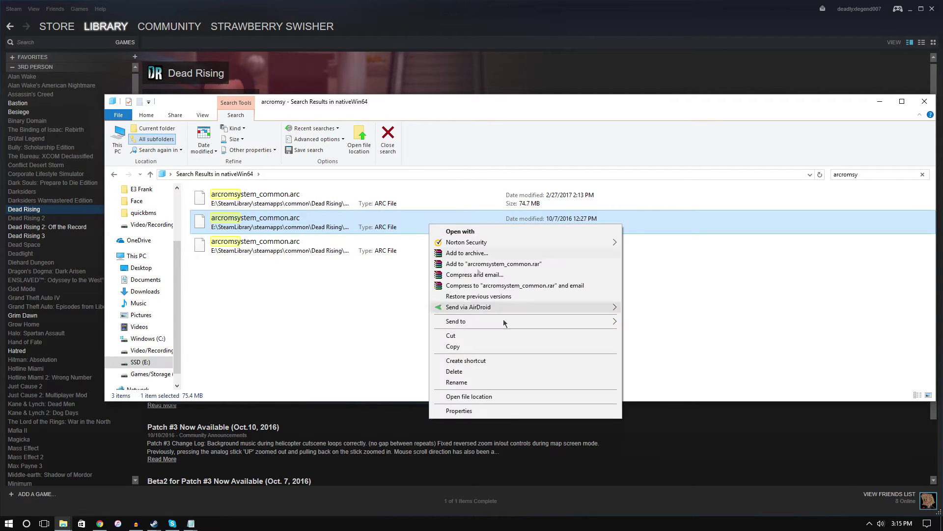
pyautogui.click(466, 415)
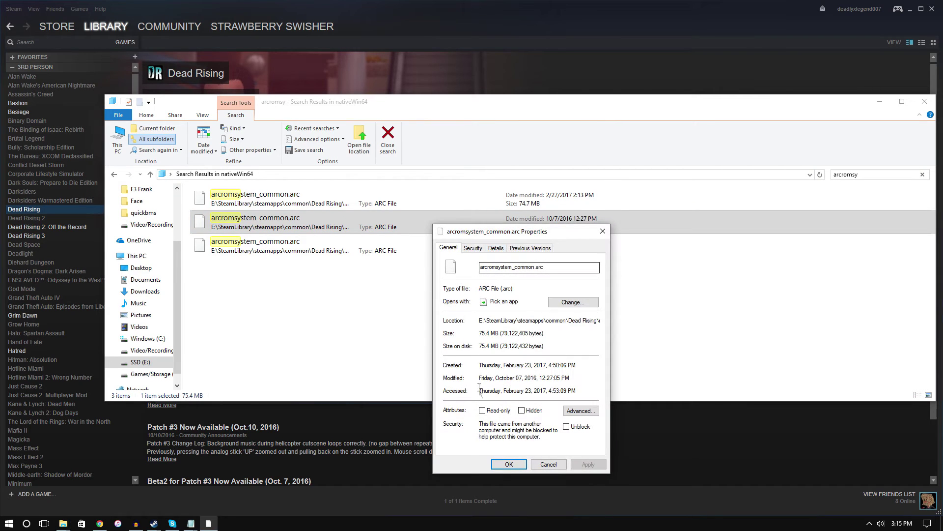
pyautogui.click(499, 249)
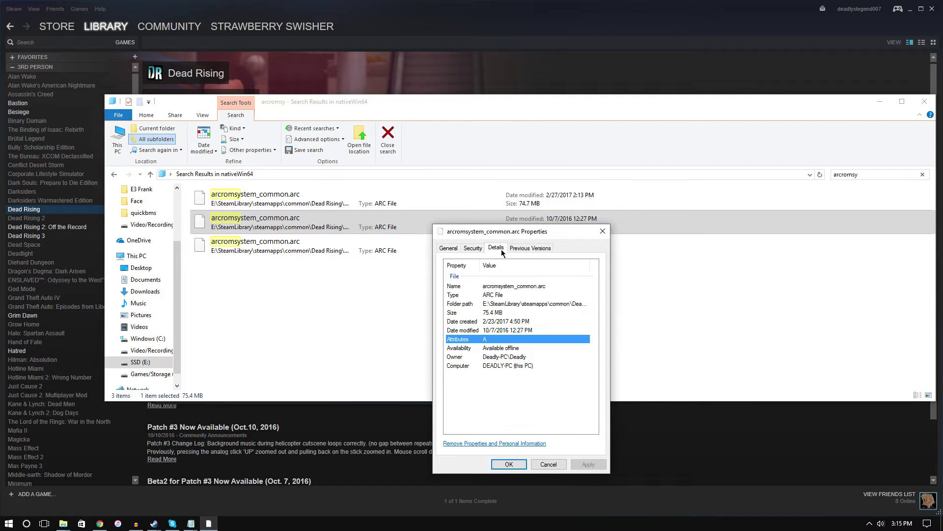
pyautogui.click(450, 250)
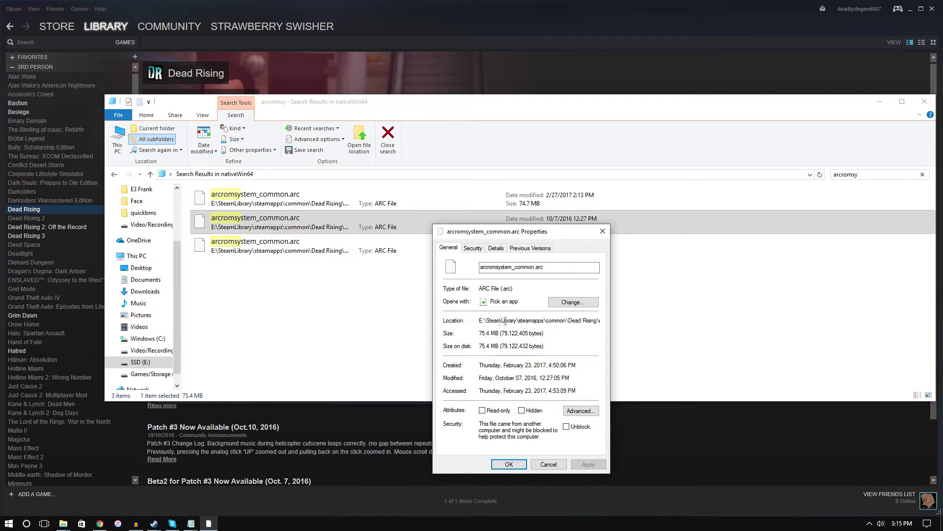
pyautogui.moveTo(505, 321); pyautogui.dragTo(639, 324)
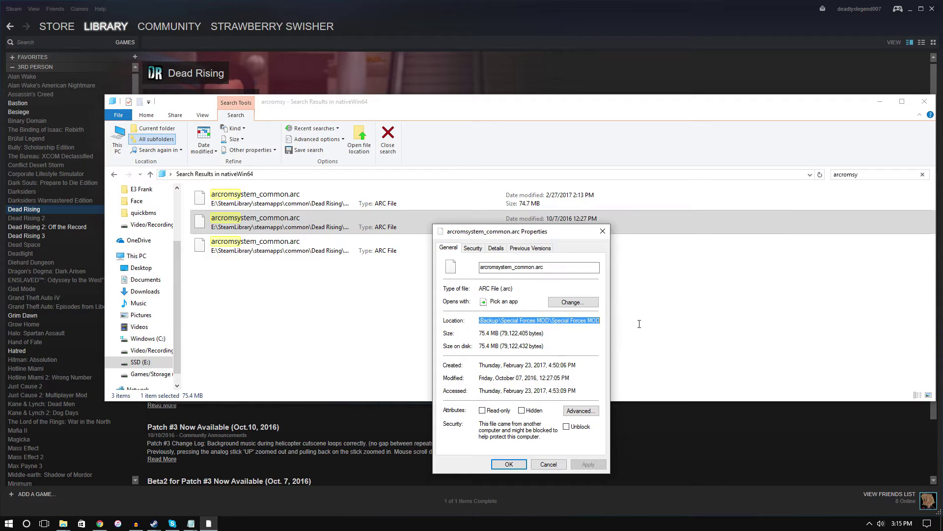
pyautogui.click(606, 233)
# - Check the full folder location of the arcromsystem_common.arc copy modified 2/27/2017 in its properties, and close them
pyautogui.rightClick(458, 206)
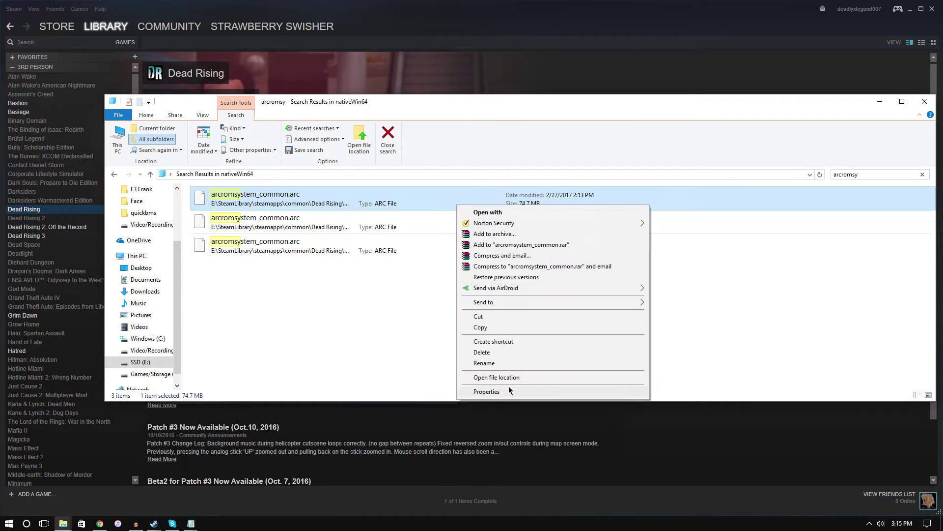
pyautogui.click(509, 387)
pyautogui.click(525, 230)
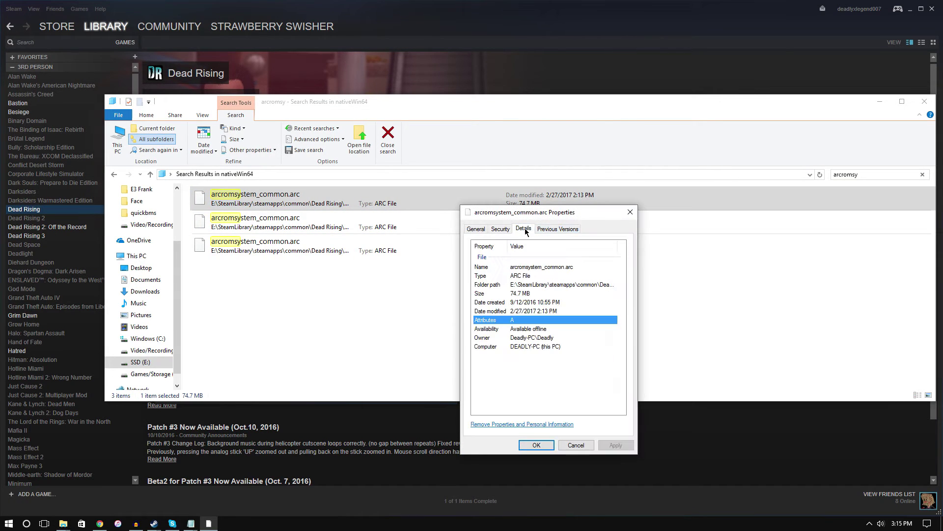
pyautogui.click(514, 285)
pyautogui.click(476, 229)
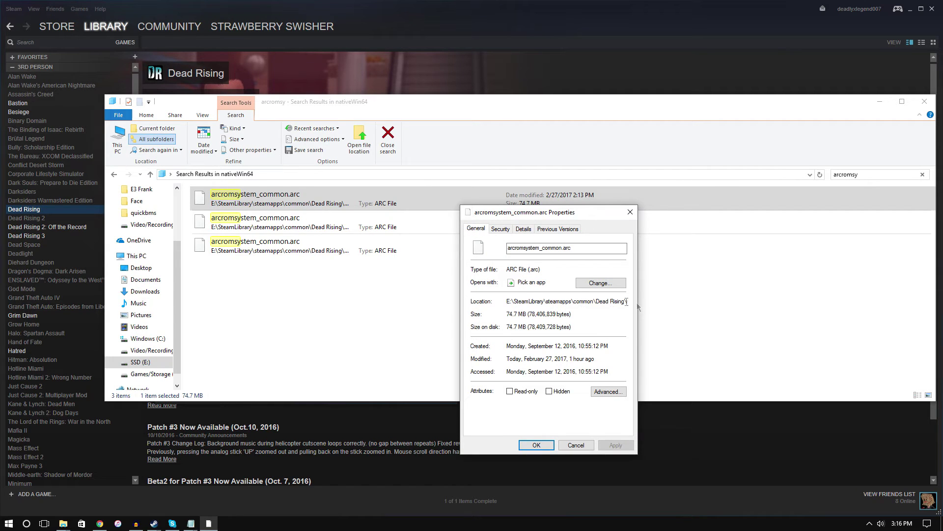
pyautogui.moveTo(515, 300); pyautogui.dragTo(628, 301)
pyautogui.click(630, 212)
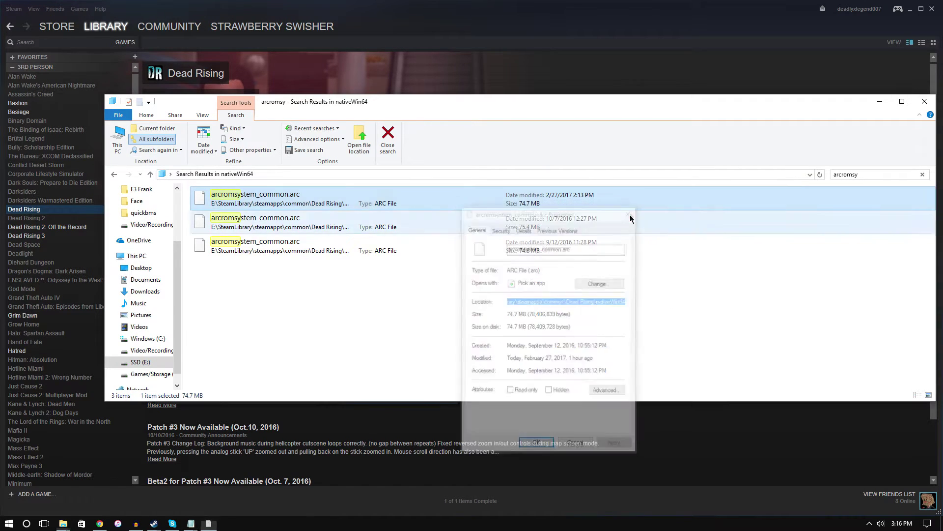
# - Clear the Steam windows away, shift the search results window off the desktop icons, and open the DR1 PC - ARCTool (2) folder
pyautogui.doubleClick(873, 19)
pyautogui.click(860, 43)
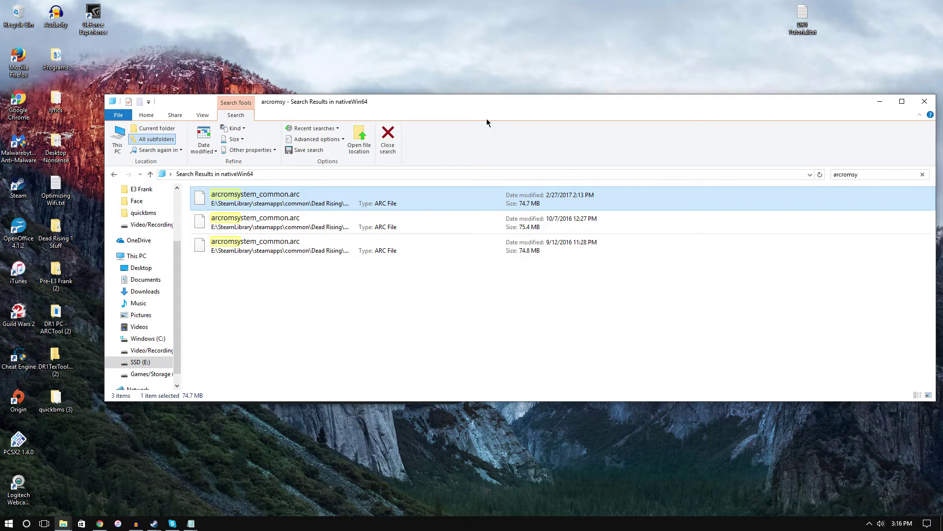
pyautogui.moveTo(439, 103); pyautogui.dragTo(553, 181)
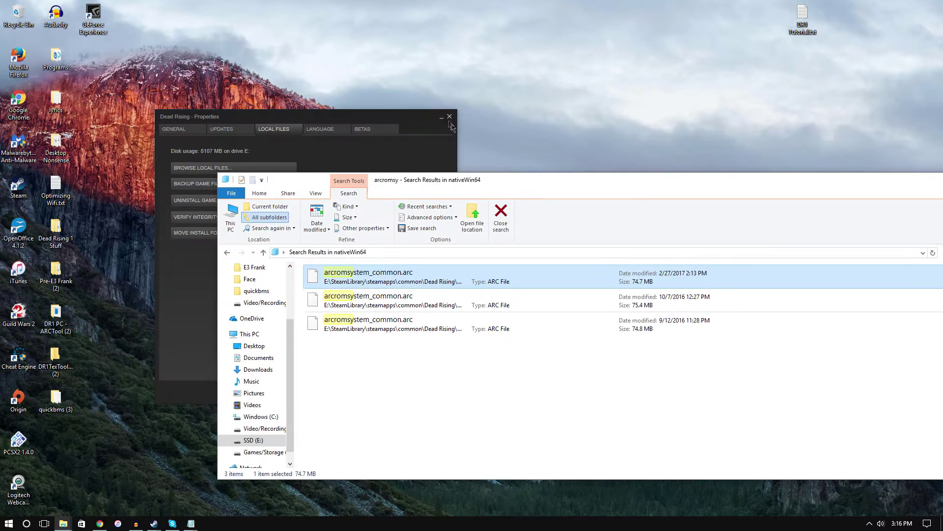
pyautogui.doubleClick(63, 319)
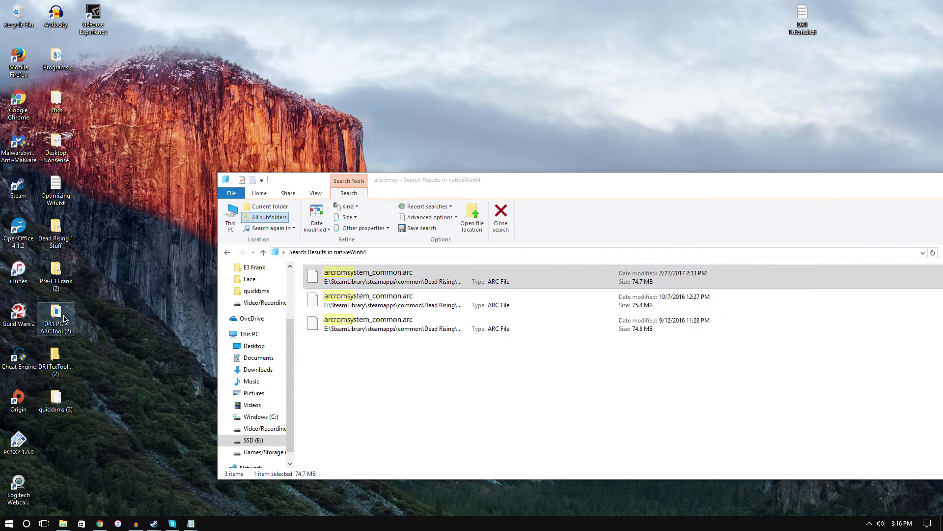
# - Extract the arcromsystem_common.arc modified 2/27/2017 with DR1 PC - ARCTool.exe, and return to the nativeWin64 folder listing
pyautogui.click(837, 287)
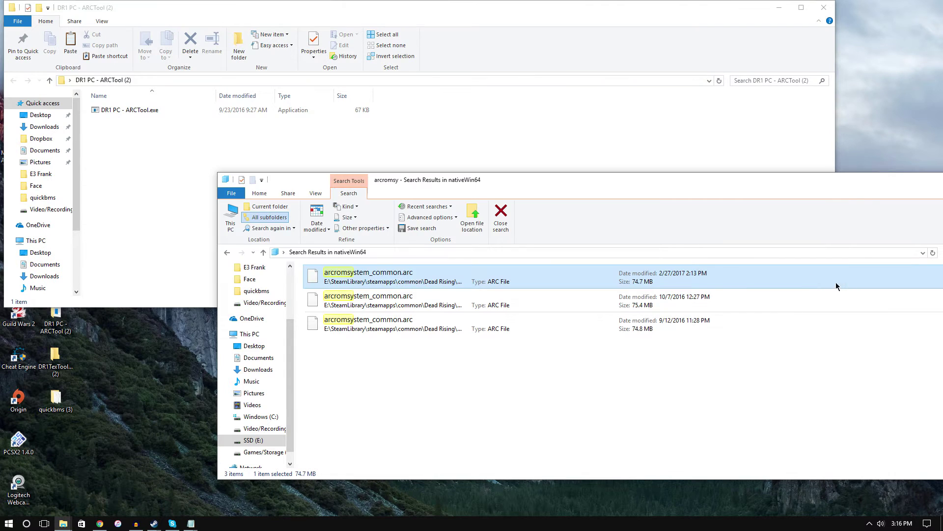
pyautogui.moveTo(434, 282); pyautogui.dragTo(181, 114)
pyautogui.click(503, 273)
pyautogui.click(225, 254)
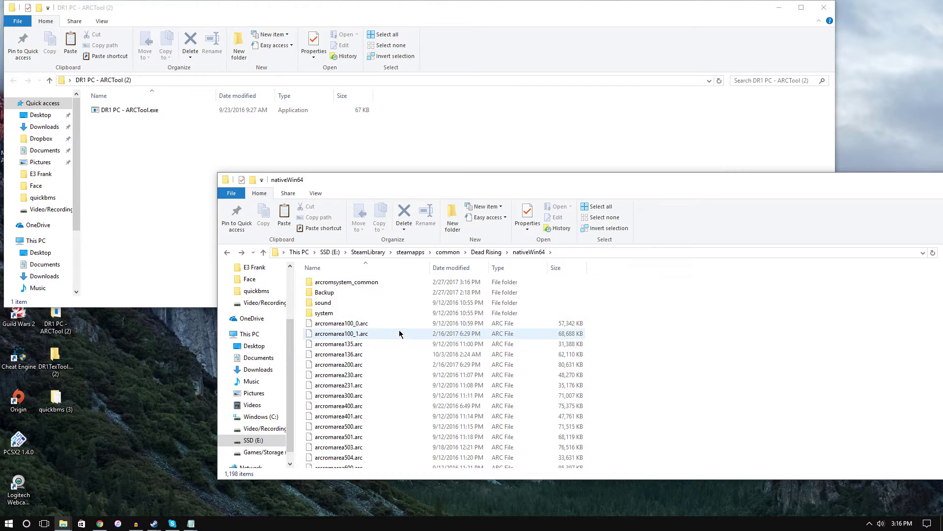
# - Bring the nativeWin64 window fully on screen and search the folder for "arcrom"
pyautogui.scroll(-12, 398, 338)
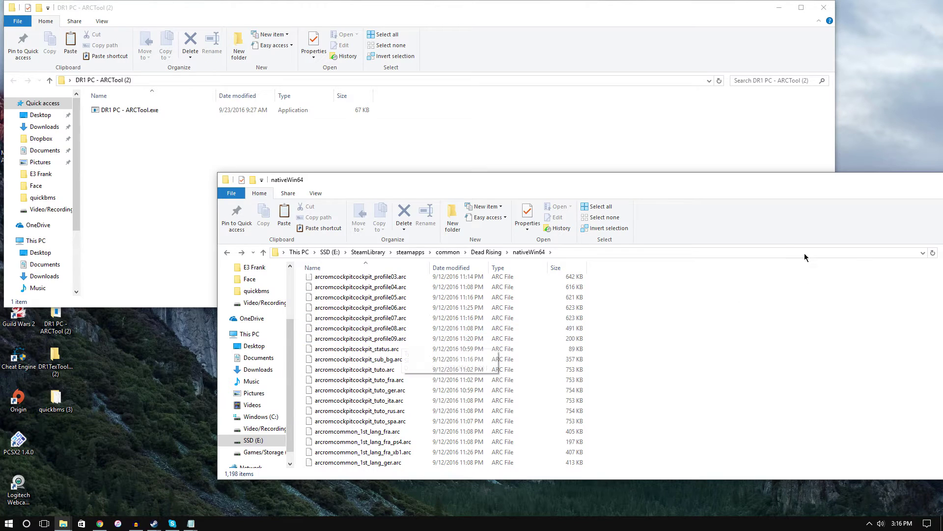
pyautogui.moveTo(807, 181); pyautogui.dragTo(642, 161)
pyautogui.click(837, 230)
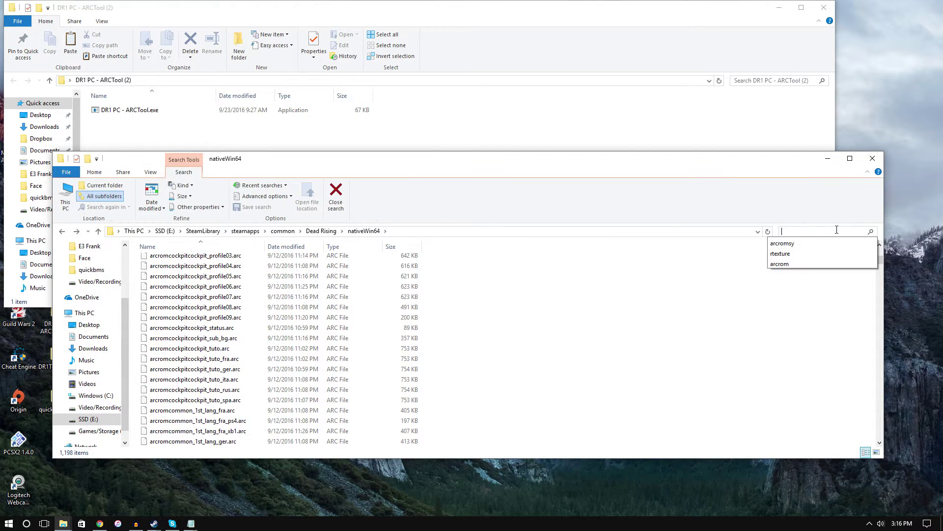
pyautogui.write('arcr')
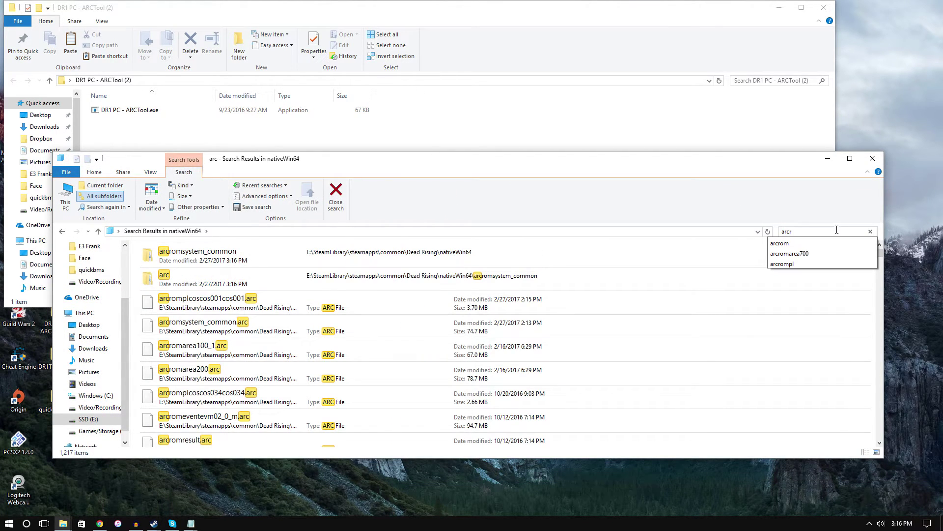
pyautogui.write('om')
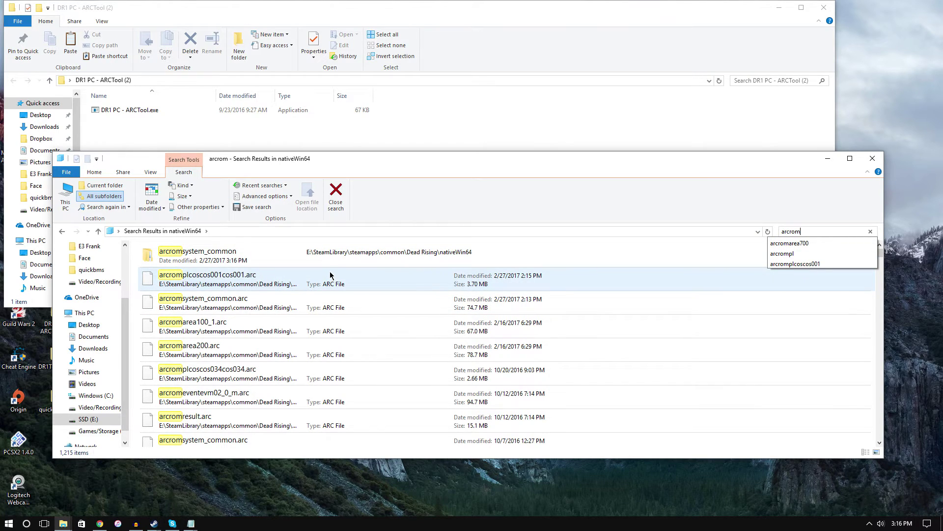
# - Check the full folder location of the arcromplcoscos001cos001.arc search result in its properties
pyautogui.click(261, 276)
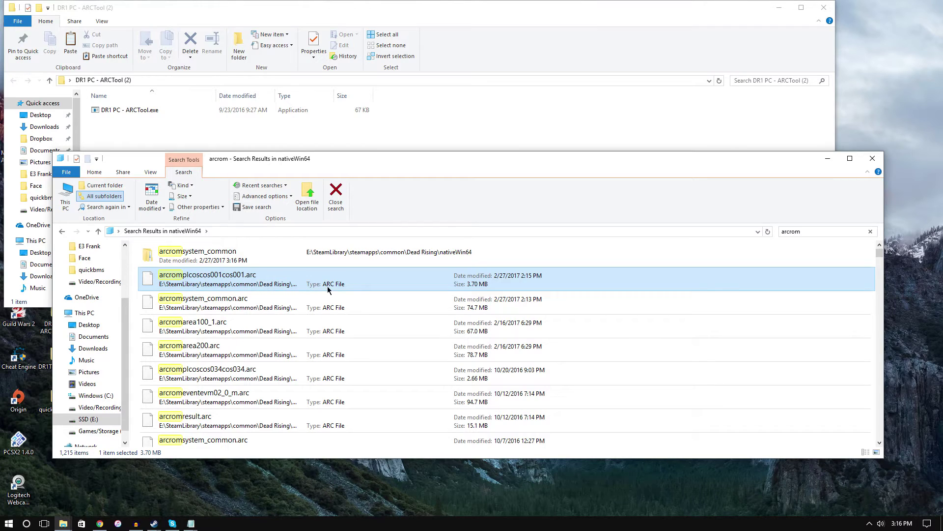
pyautogui.moveTo(328, 289); pyautogui.dragTo(282, 284)
pyautogui.rightClick(282, 284)
pyautogui.click(324, 470)
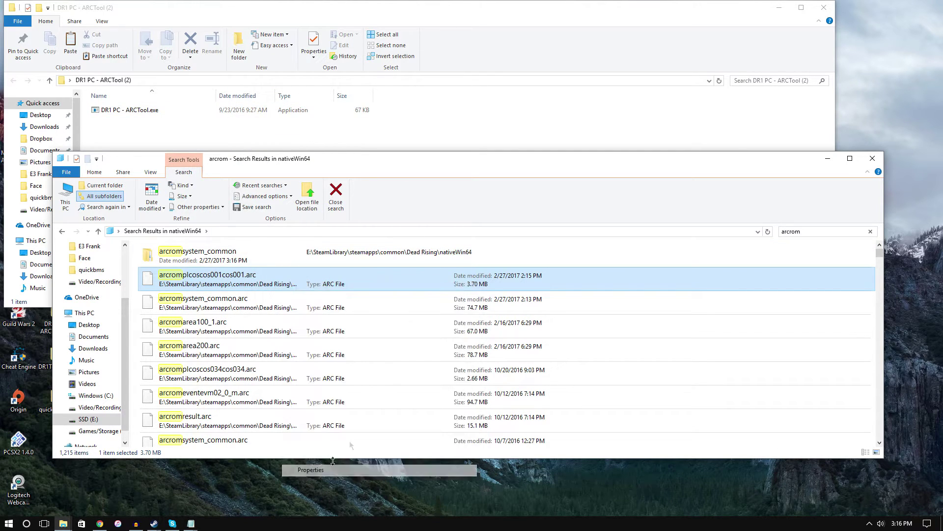
pyautogui.moveTo(332, 357); pyautogui.dragTo(451, 358)
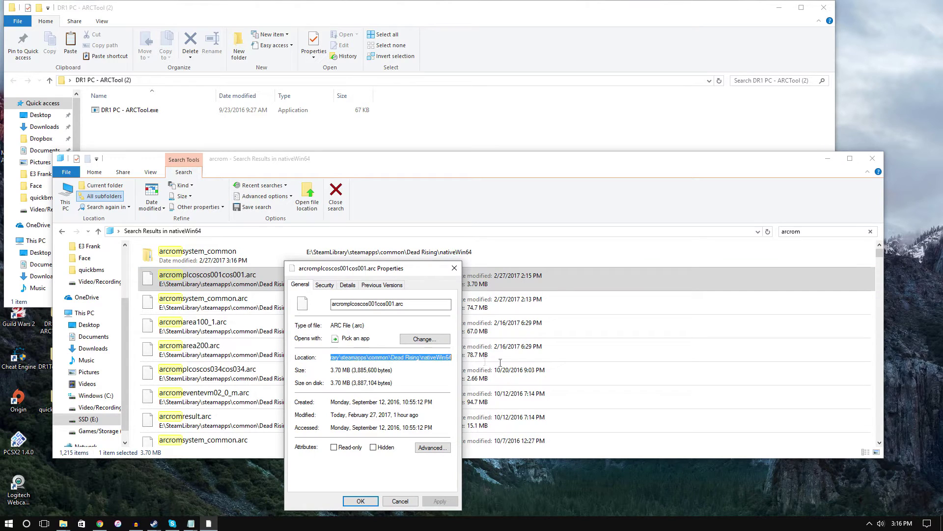
# - Close the file properties and extract arcromplcoscos001cos001.arc with DR1 PC - ARCTool.exe, allowing the tool to run
pyautogui.click(452, 270)
pyautogui.moveTo(252, 287); pyautogui.dragTo(173, 112)
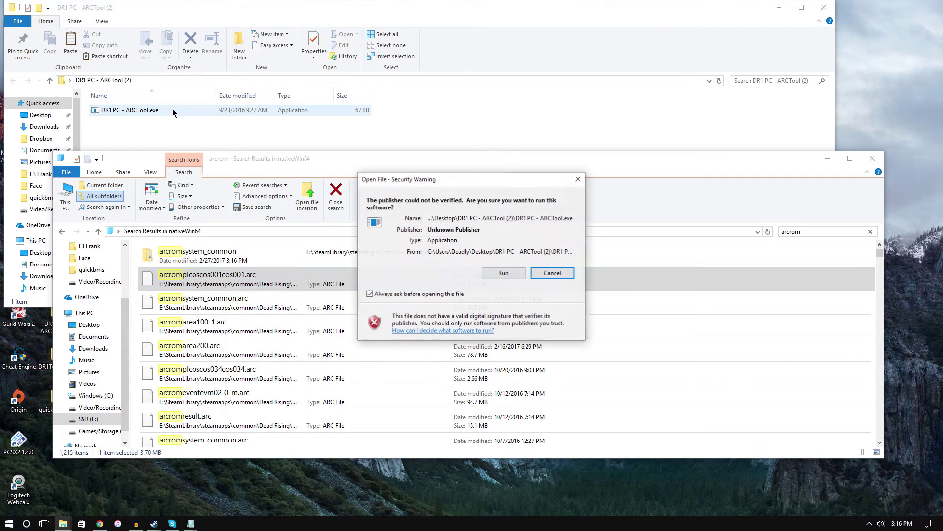
pyautogui.click(484, 276)
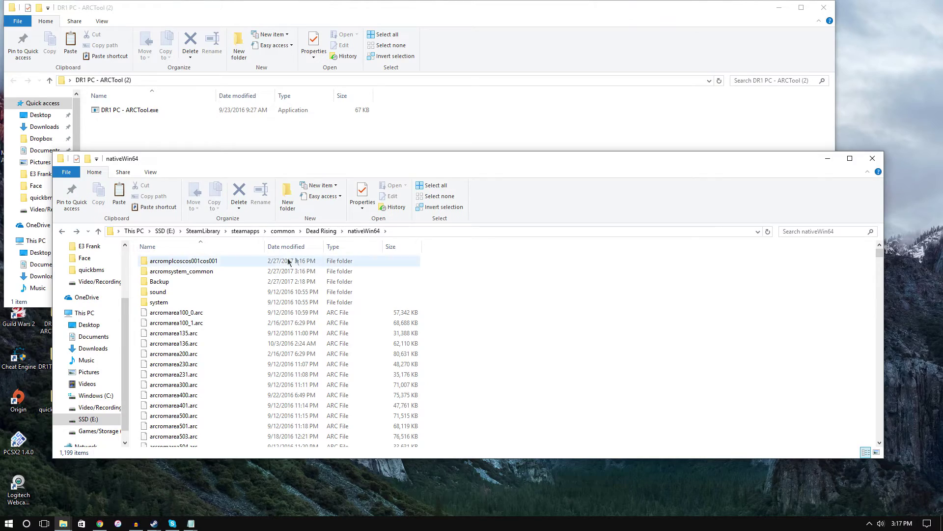
# - Clear the ARCTool folder window away and open the extracted arcromsystem_common folder down to model\pl\pl00
pyautogui.moveTo(467, 158); pyautogui.dragTo(453, 98)
pyautogui.click(779, 7)
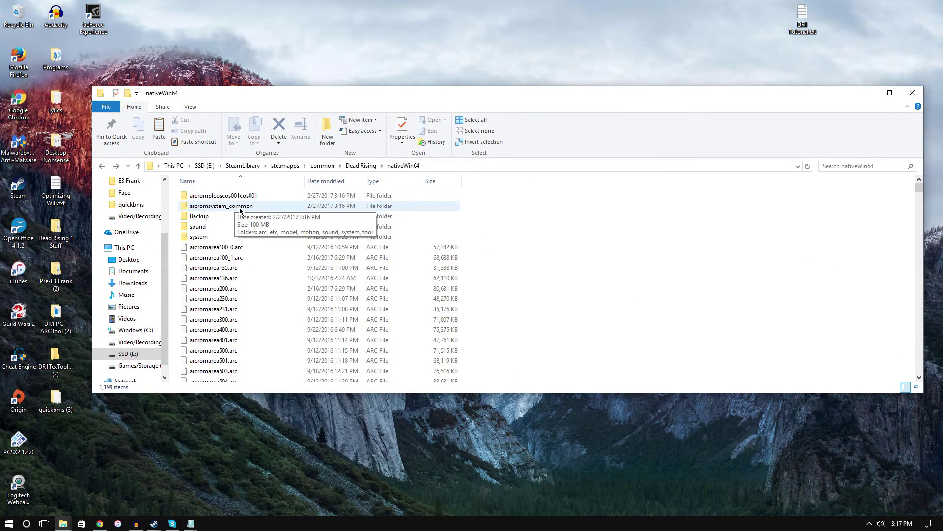
pyautogui.click(63, 524)
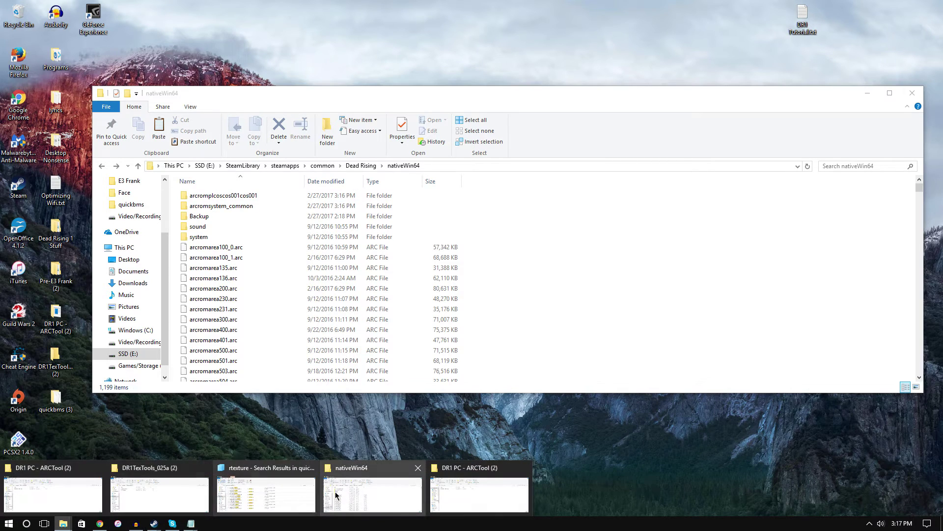
pyautogui.click(245, 206)
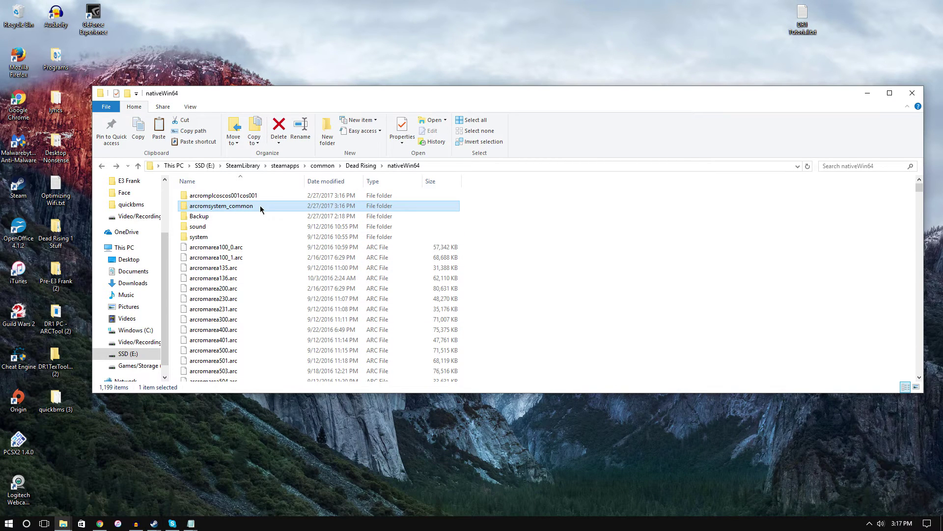
pyautogui.doubleClick(262, 207)
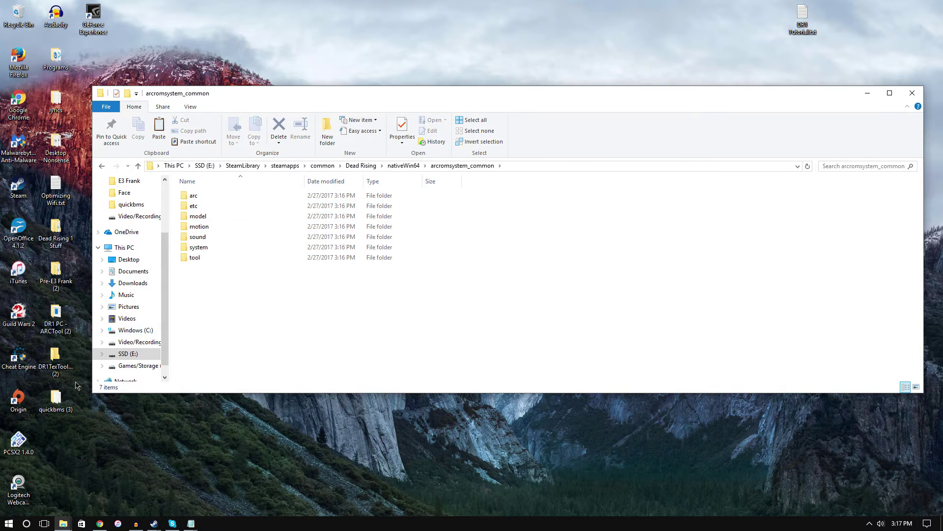
pyautogui.doubleClick(224, 218)
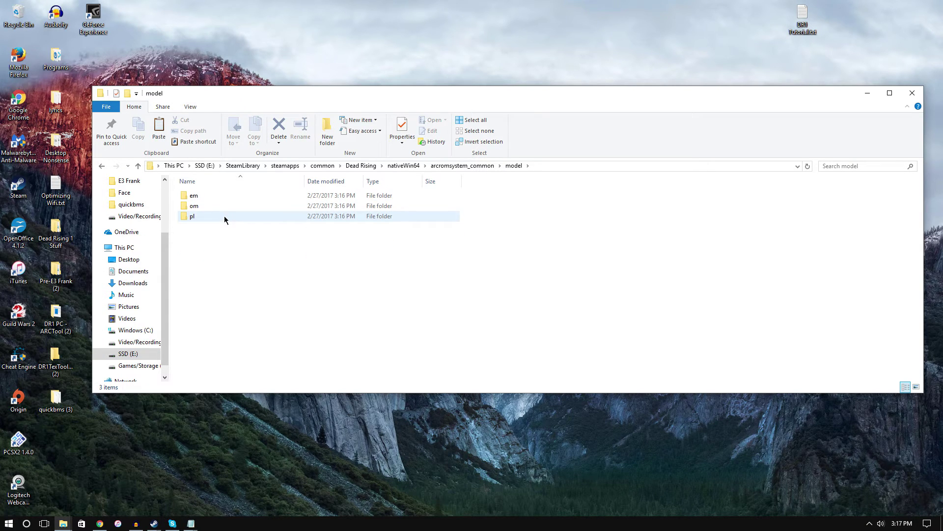
pyautogui.press('BackSpace')
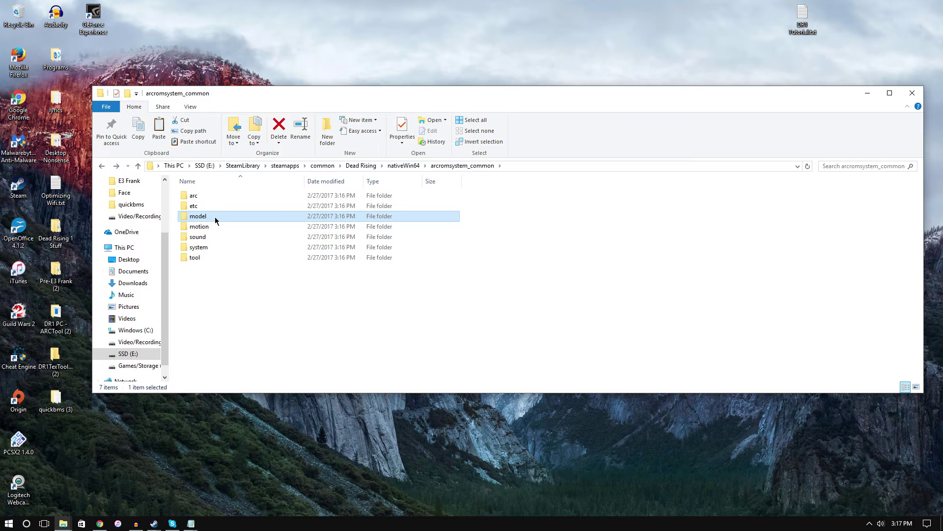
pyautogui.doubleClick(210, 217)
pyautogui.doubleClick(210, 217)
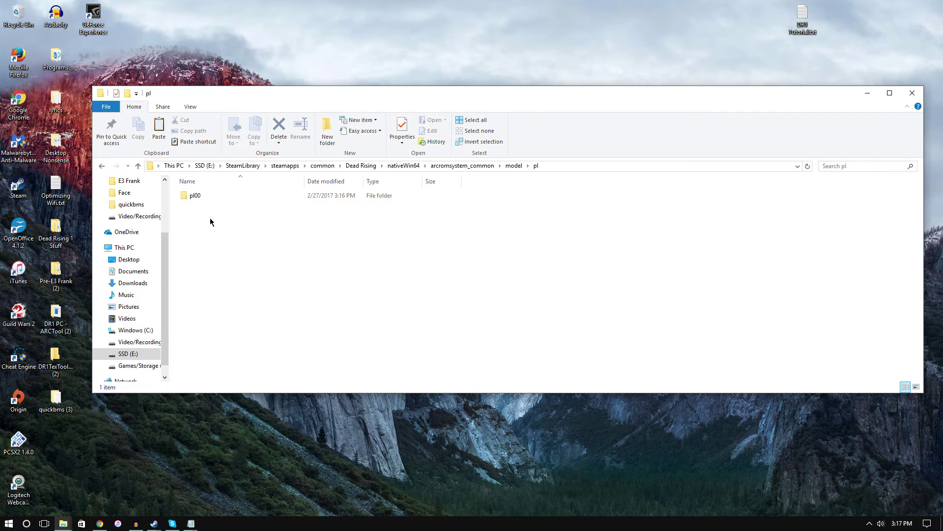
pyautogui.doubleClick(210, 197)
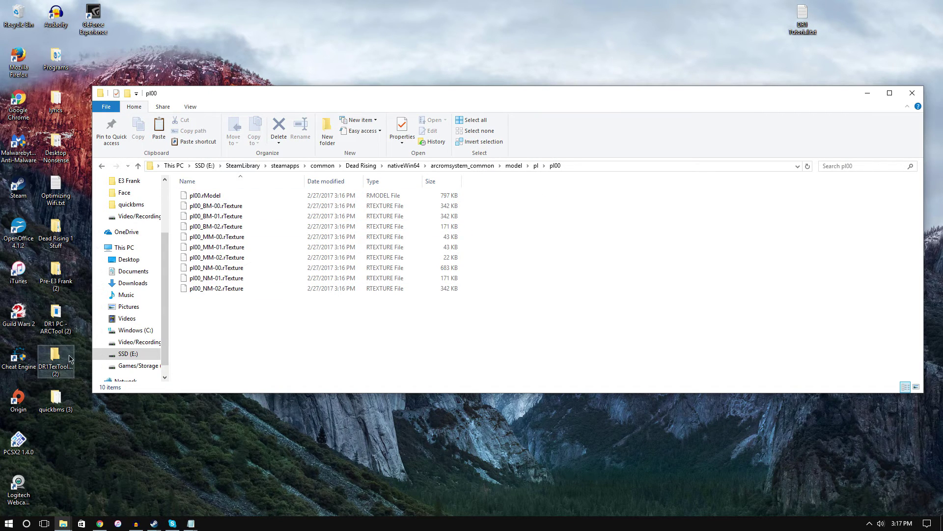
# - Open the quickbms (3) folder from the desktop and search it for "rtexture"
pyautogui.doubleClick(55, 399)
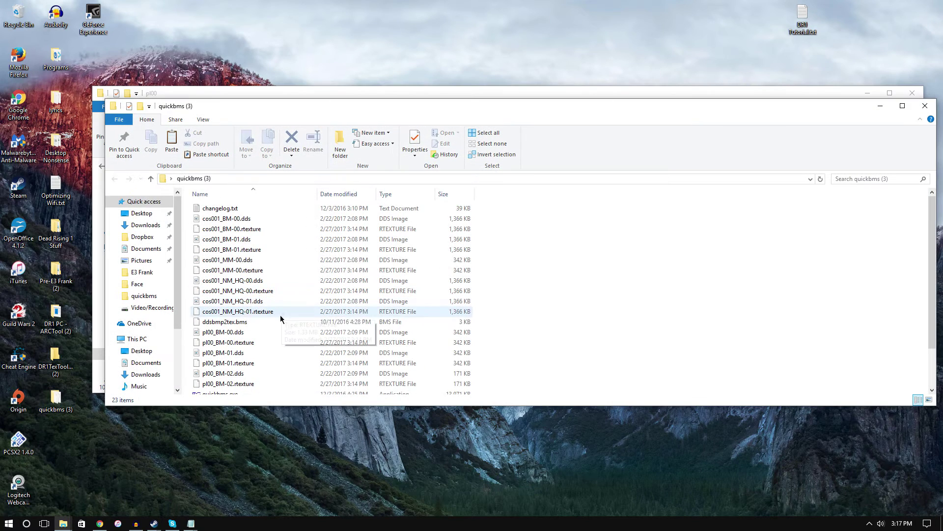
pyautogui.click(858, 179)
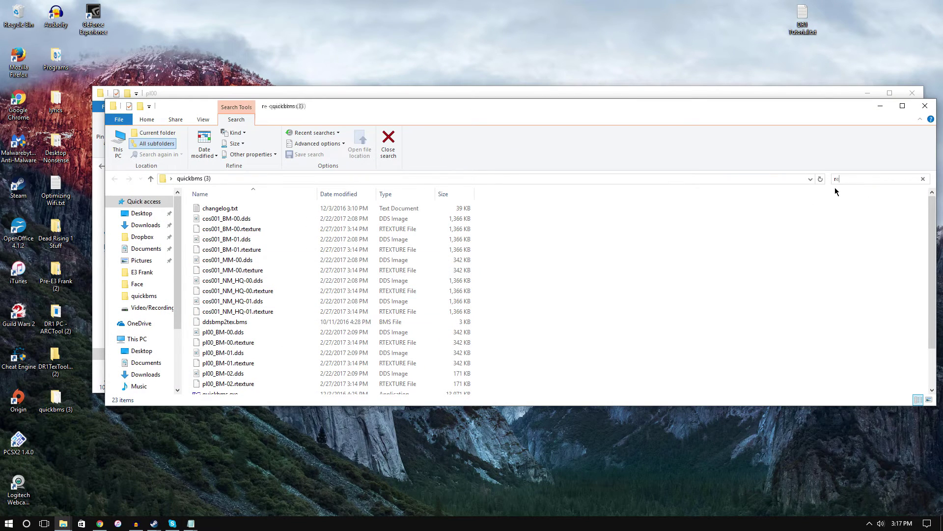
pyautogui.write('ret')
pyautogui.press('BackSpace')
pyautogui.press('BackSpace')
pyautogui.write('te')
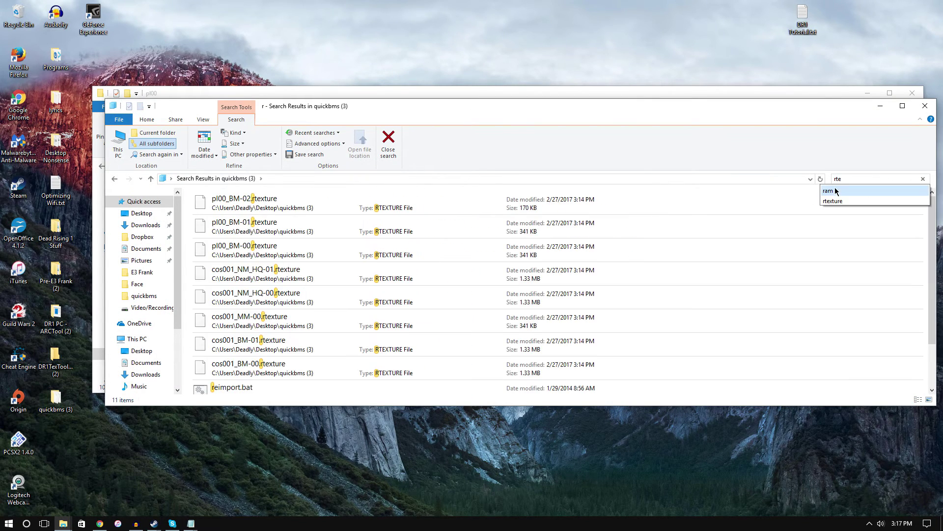
pyautogui.write('xure')
pyautogui.moveTo(447, 107); pyautogui.dragTo(446, 135)
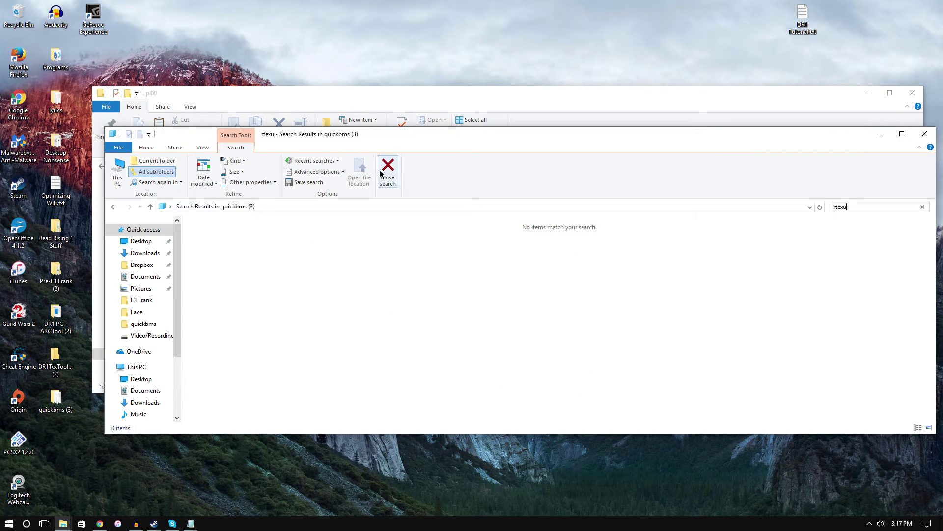
pyautogui.write('ture')
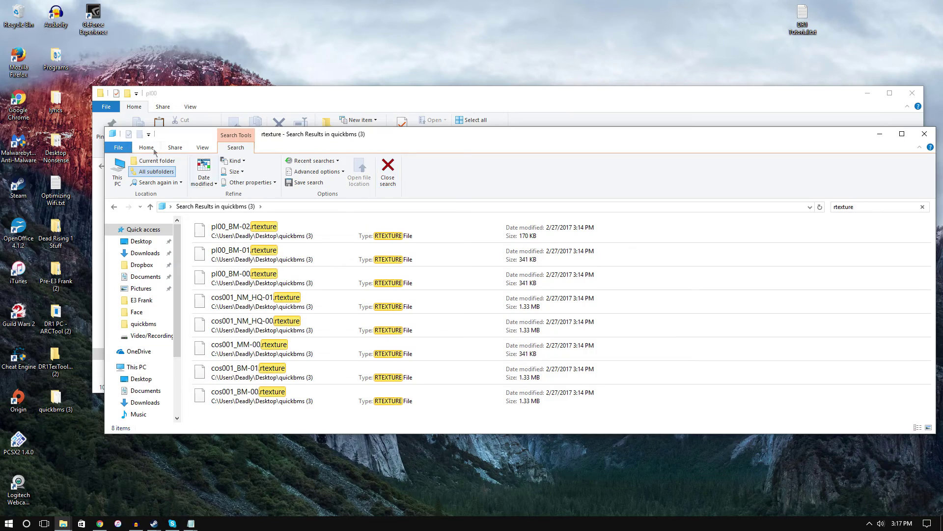
# - Place the search results beside the pl00 folder and copy the three pl00_BM .rtexture files into it, replacing the existing ones
pyautogui.moveTo(343, 138); pyautogui.dragTo(0, 154)
pyautogui.click(634, 49)
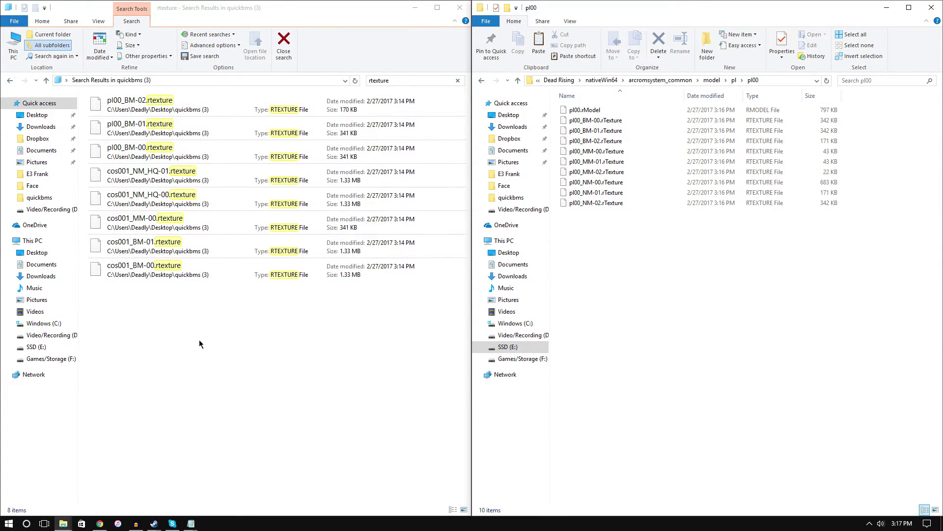
pyautogui.moveTo(131, 387); pyautogui.dragTo(192, 106)
pyautogui.moveTo(168, 198); pyautogui.dragTo(238, 175)
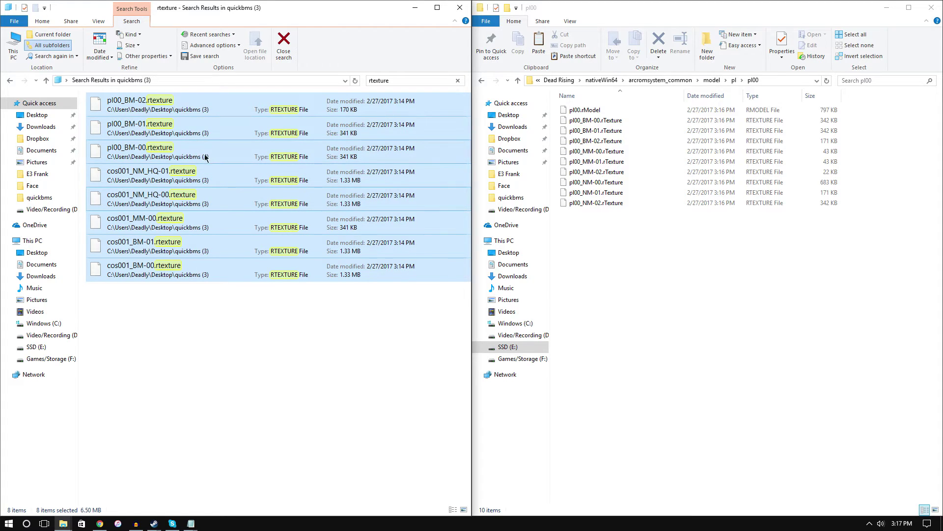
pyautogui.moveTo(208, 108); pyautogui.dragTo(697, 272)
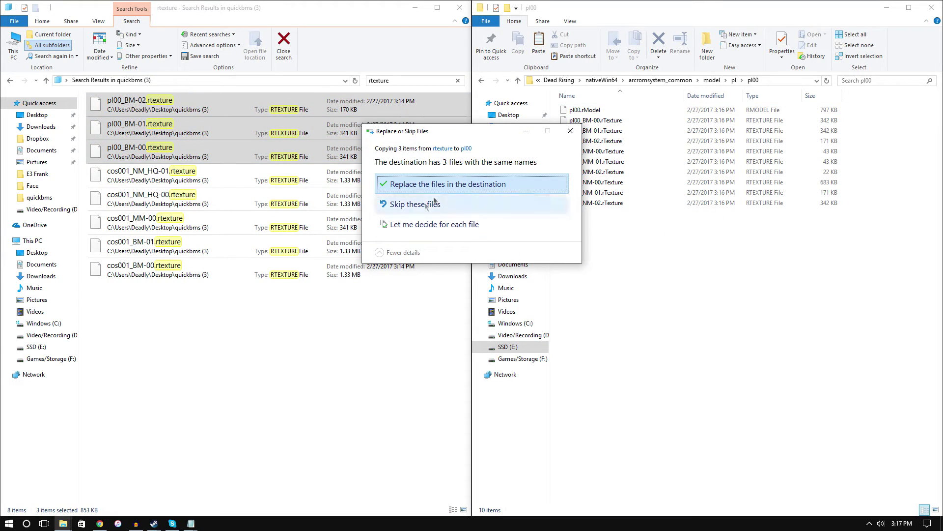
pyautogui.click(443, 185)
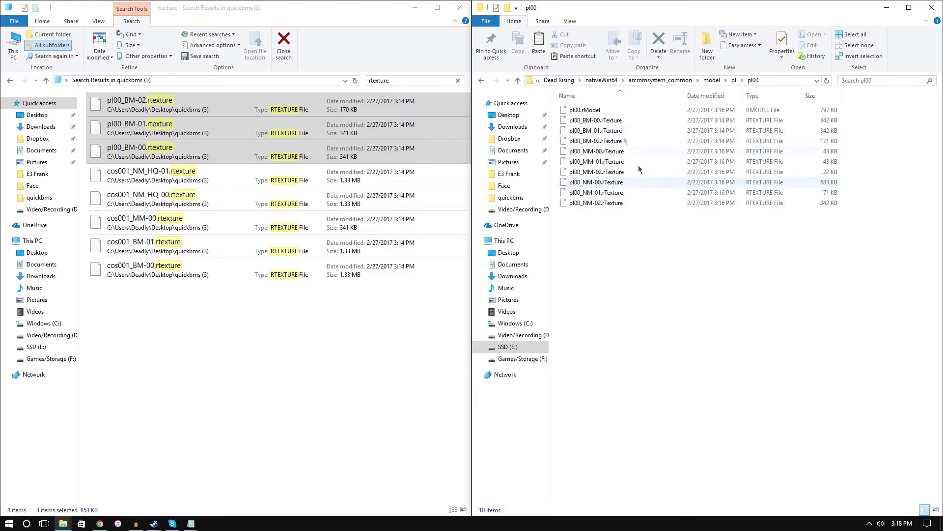
# - Return the game folder window to nativeWin64 and open arcromplcoscos001cos001 down to model\pl\cos\cos001
pyautogui.click(484, 81)
pyautogui.click(483, 81)
pyautogui.click(483, 81)
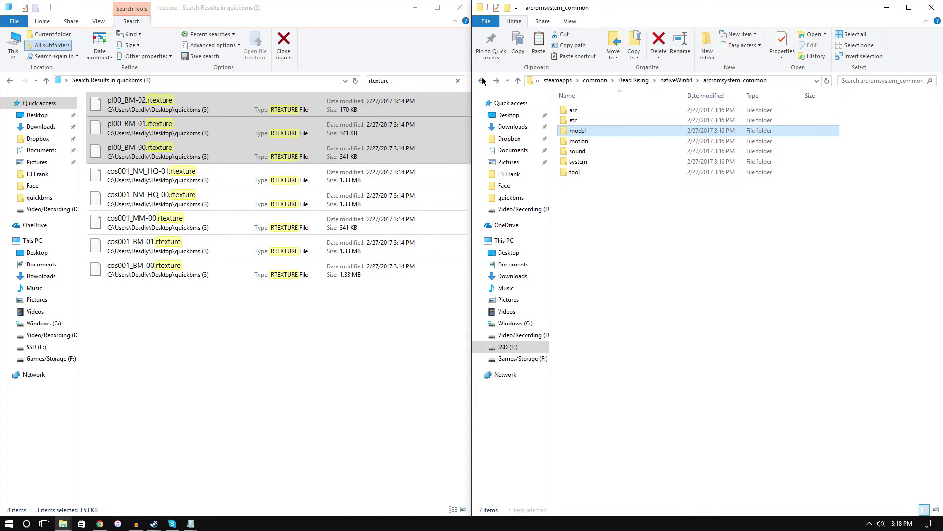
pyautogui.click(483, 81)
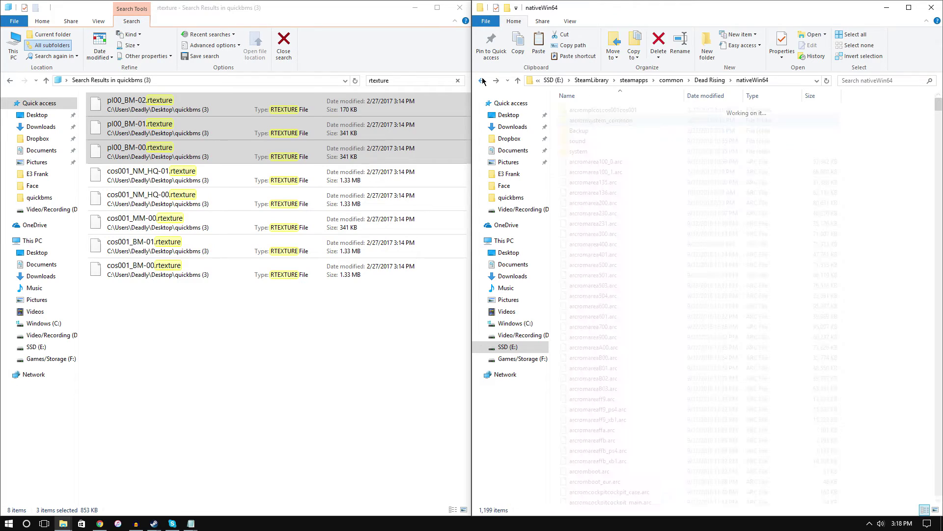
pyautogui.doubleClick(648, 111)
pyautogui.doubleClick(636, 121)
pyautogui.click(633, 114)
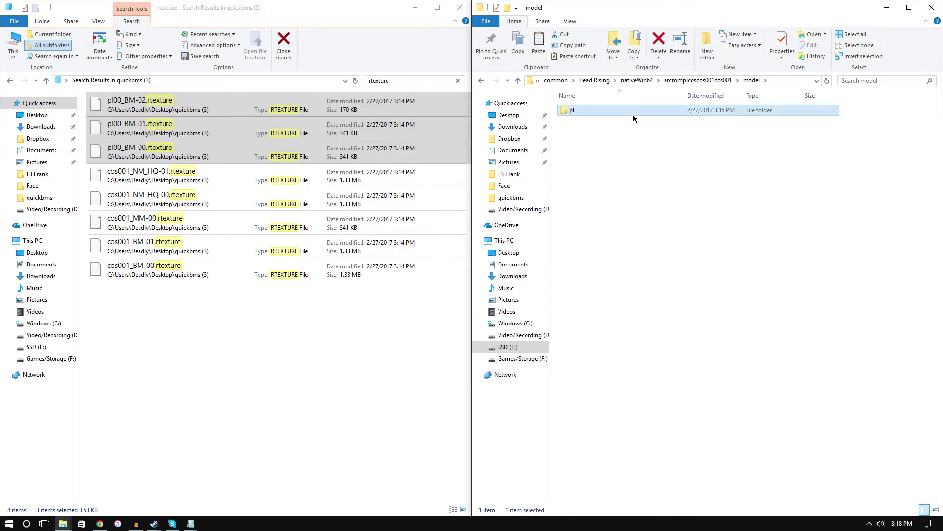
pyautogui.doubleClick(633, 114)
pyautogui.doubleClick(633, 114)
pyautogui.doubleClick(633, 114)
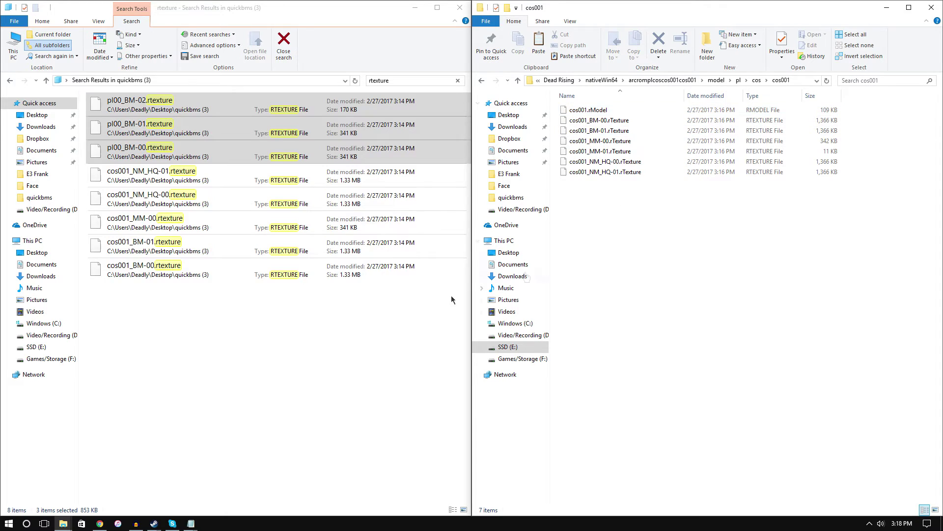
# - Copy the five cos001 .rtexture files from the search results into the cos001 folder, replacing the existing ones
pyautogui.click(186, 337)
pyautogui.moveTo(162, 379); pyautogui.dragTo(706, 237)
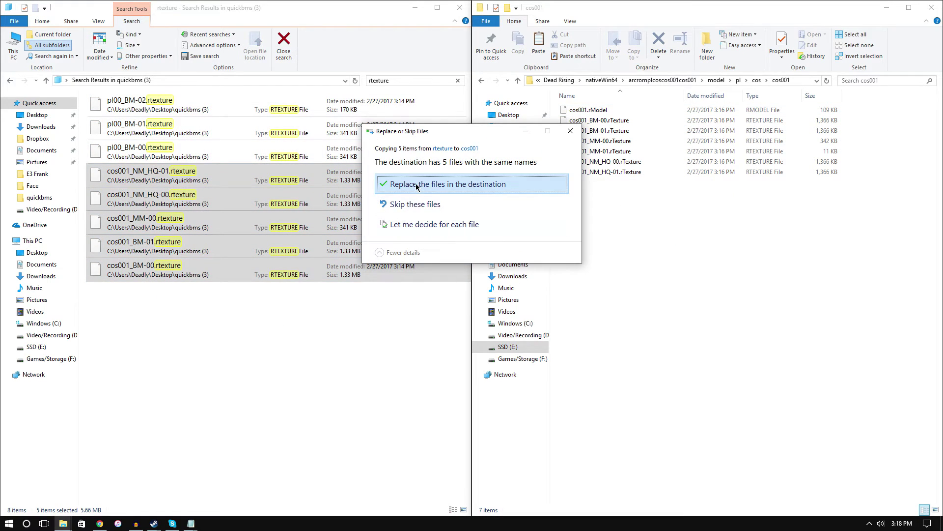
pyautogui.click(416, 185)
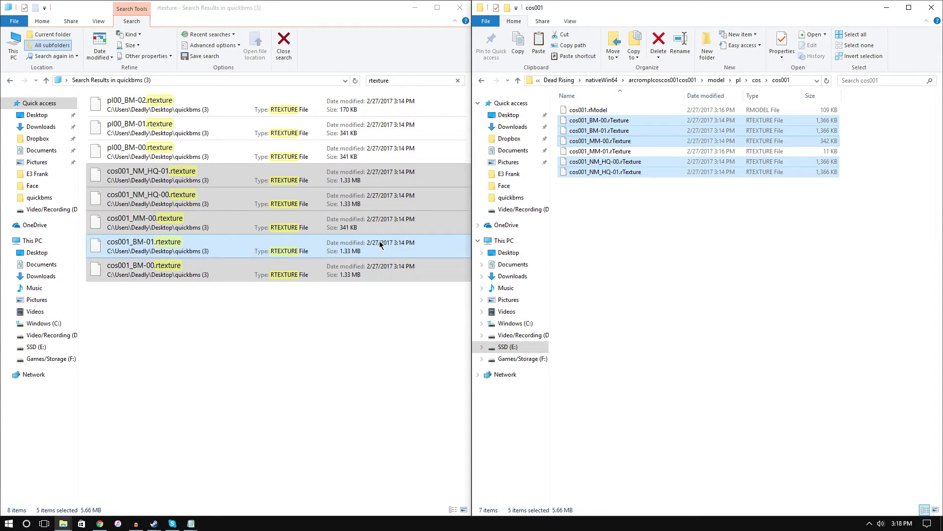
# - Leave the search, sort the quickbms (3) folder by type to review its cos001 .rtexture files, and close that window
pyautogui.click(10, 79)
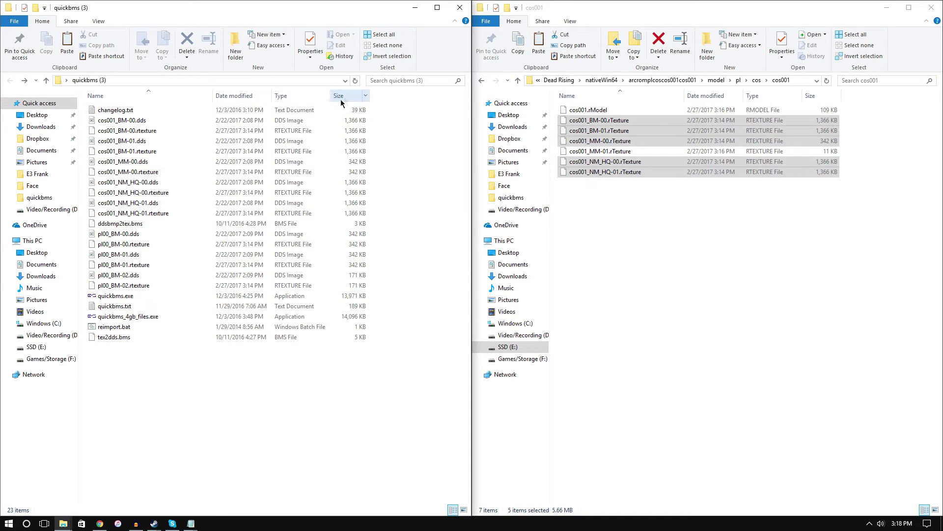
pyautogui.click(283, 95)
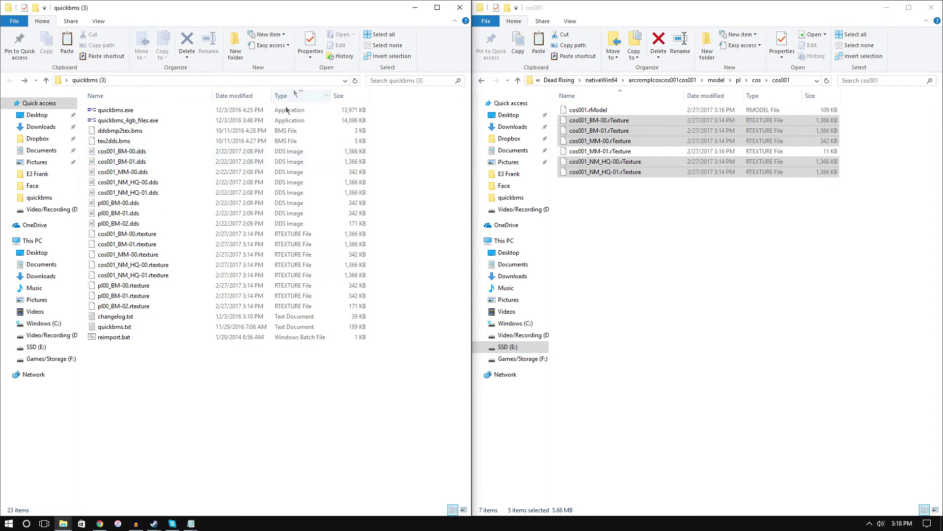
pyautogui.click(191, 237)
pyautogui.press('Down')
pyautogui.press('Down')
pyautogui.press('Down')
pyautogui.press('Down')
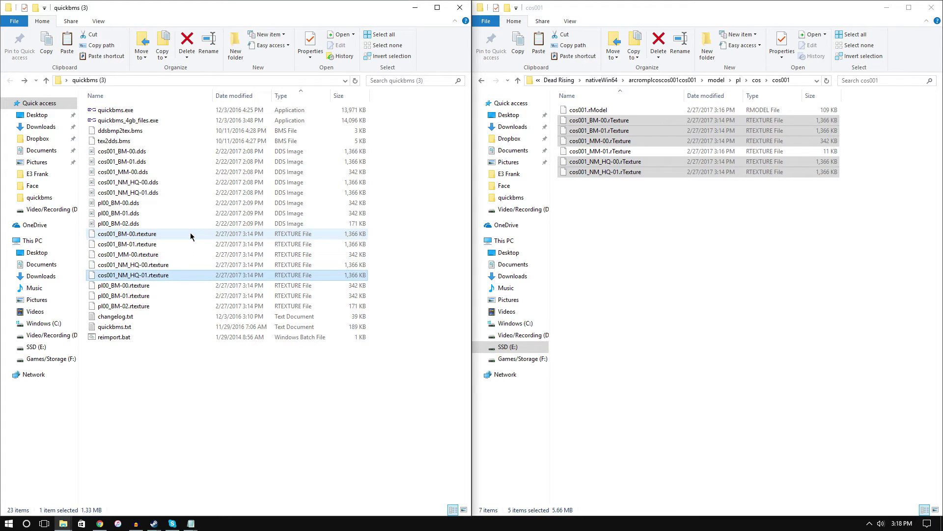
pyautogui.click(459, 7)
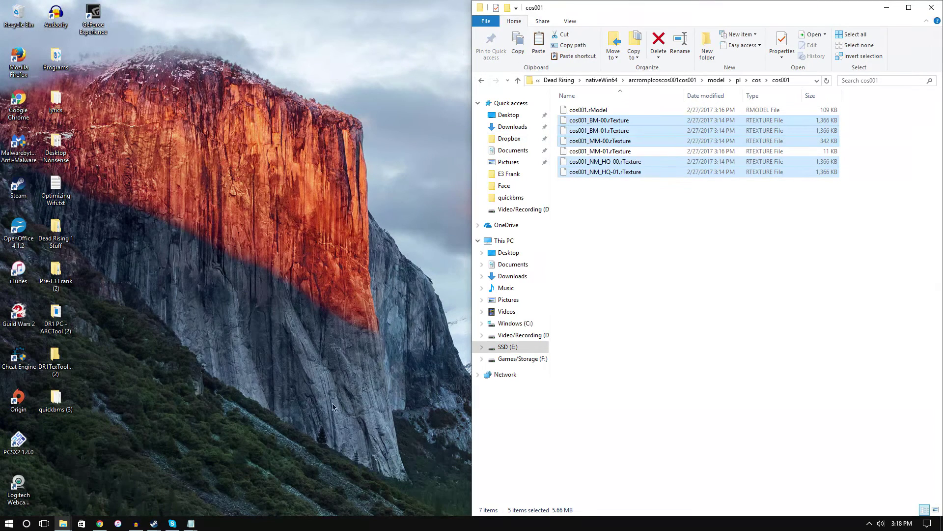
# - Place the DR1 PC - ARCTool (2) folder beside the game folder window and return the latter to nativeWin64
pyautogui.moveTo(65, 520)
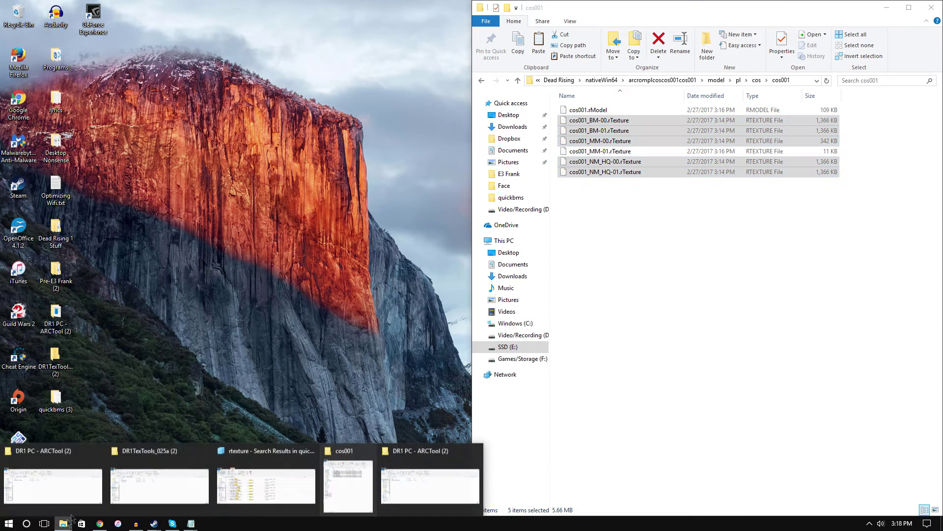
pyautogui.click(83, 495)
pyautogui.press('super+Left')
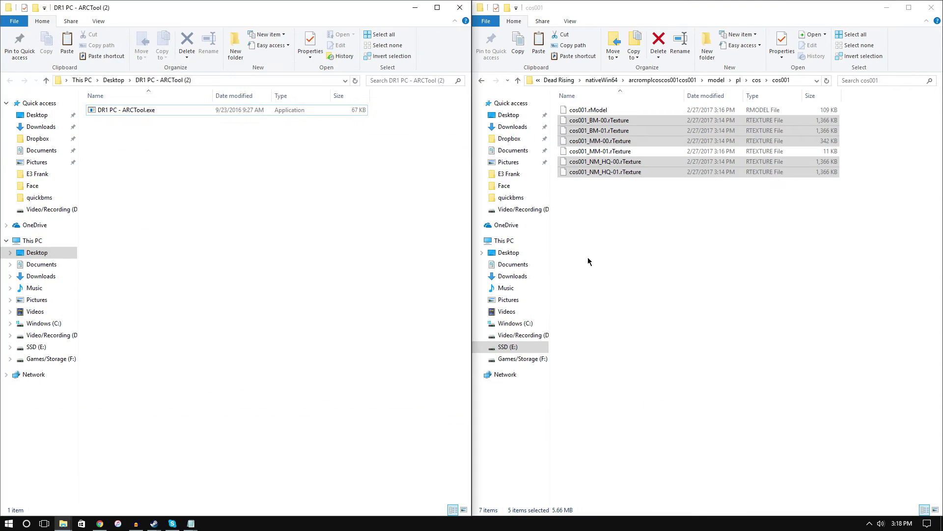
pyautogui.click(481, 79)
pyautogui.click(481, 80)
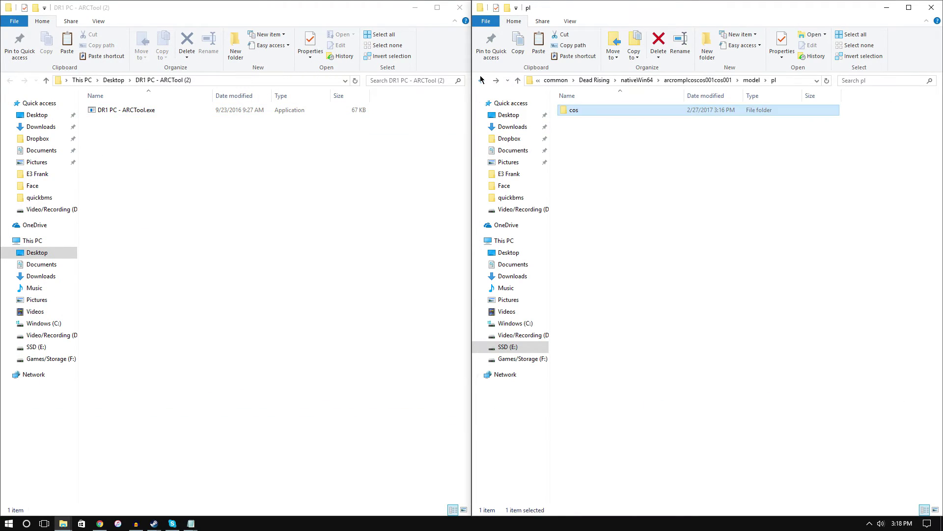
pyautogui.click(481, 80)
pyautogui.click(481, 79)
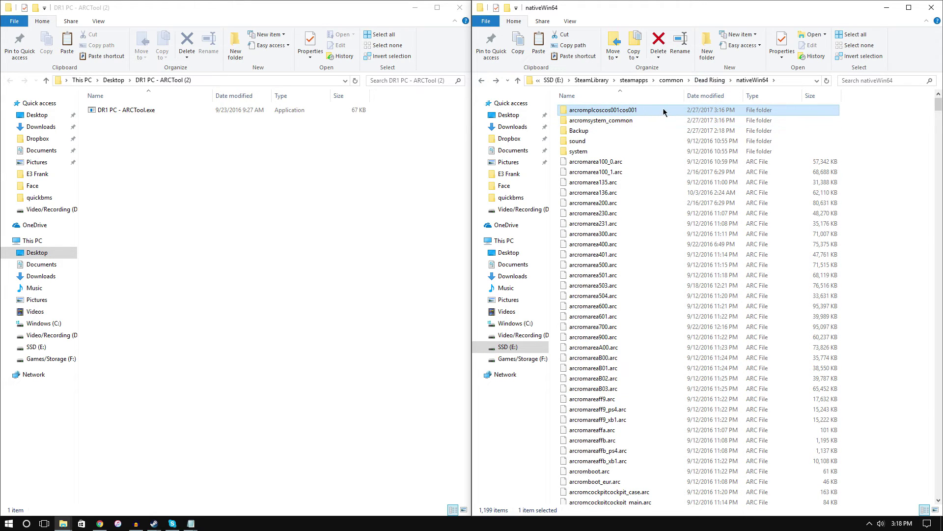
# - Repack the arcromplcoscos001cos001 and arcromsystem_common folders into .arc files with DR1 PC - ARCTool.exe, allowing the unverified program to run
pyautogui.moveTo(663, 112); pyautogui.dragTo(226, 115)
pyautogui.click(504, 275)
pyautogui.click(634, 121)
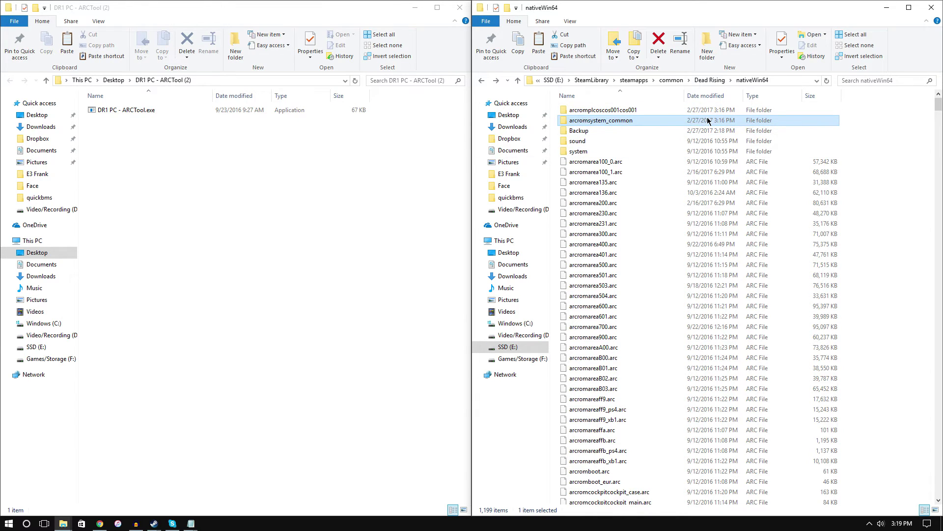
pyautogui.moveTo(708, 123); pyautogui.dragTo(210, 110)
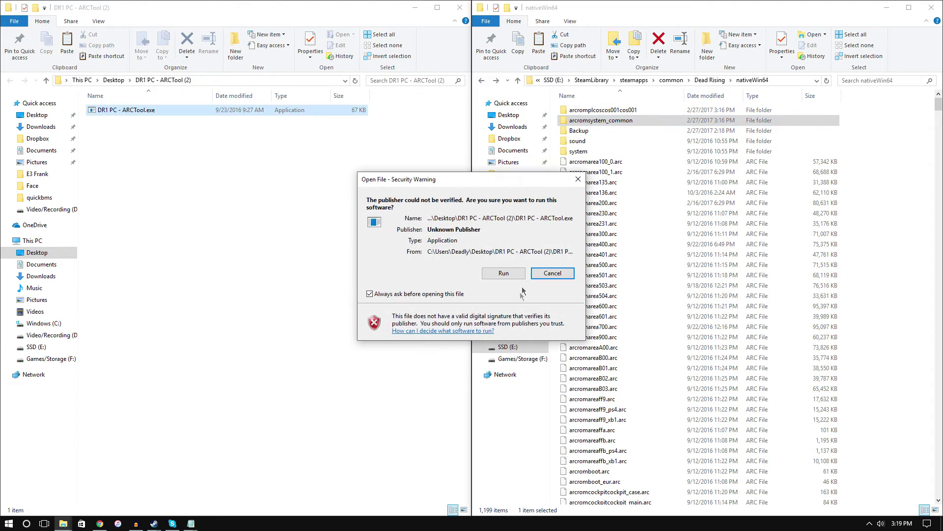
pyautogui.click(503, 273)
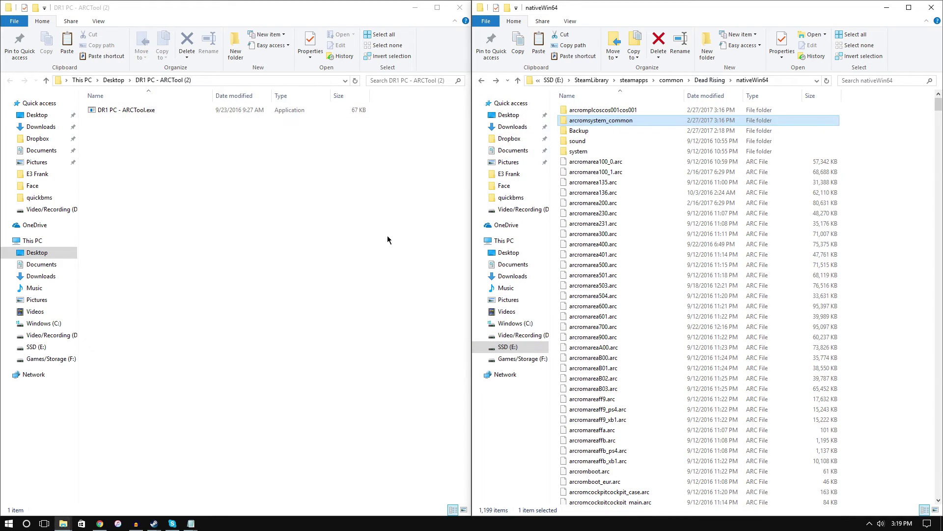
# - Minimize both folder windows, switch to Steam and launch Dead Rising from the library
pyautogui.click(415, 8)
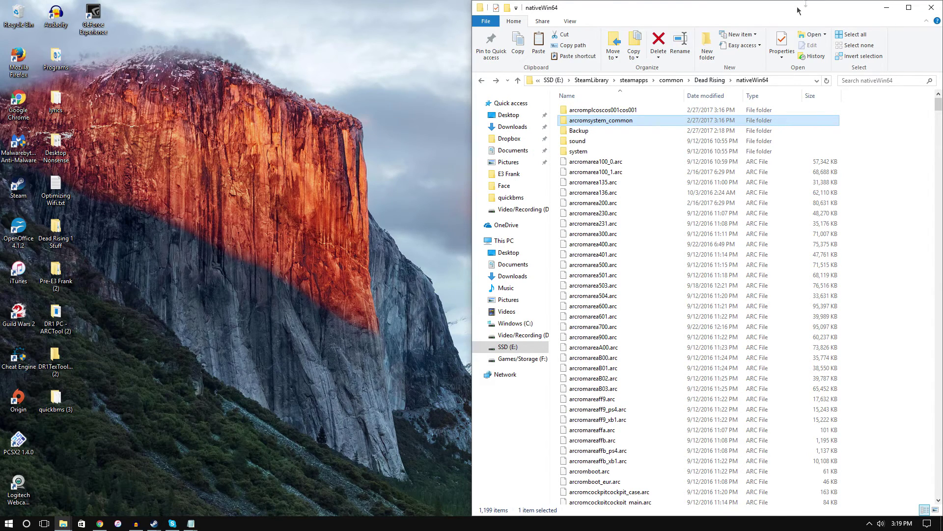
pyautogui.moveTo(798, 10); pyautogui.dragTo(737, 78)
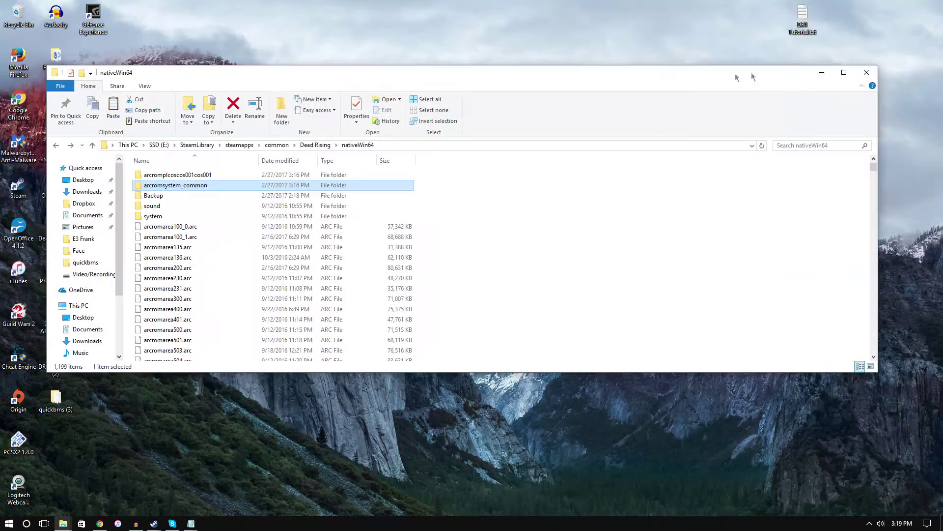
pyautogui.click(822, 73)
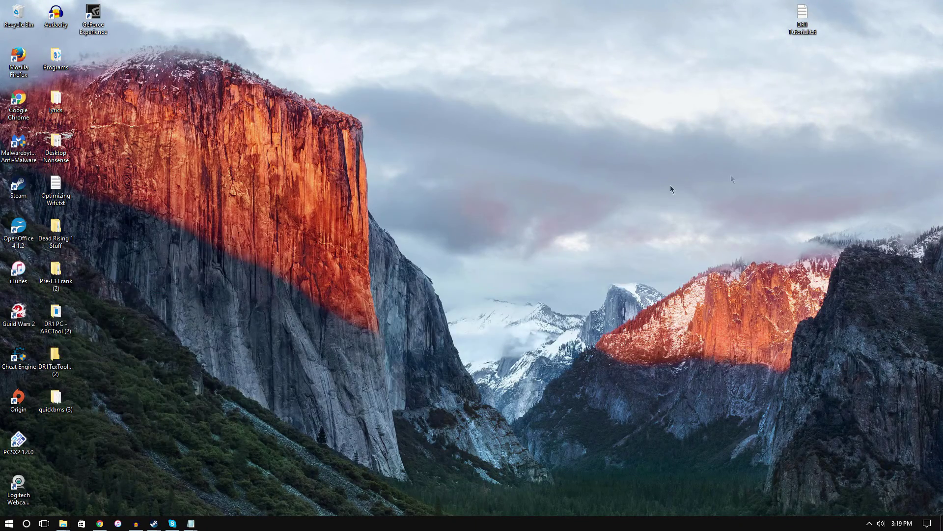
pyautogui.doubleClick(18, 187)
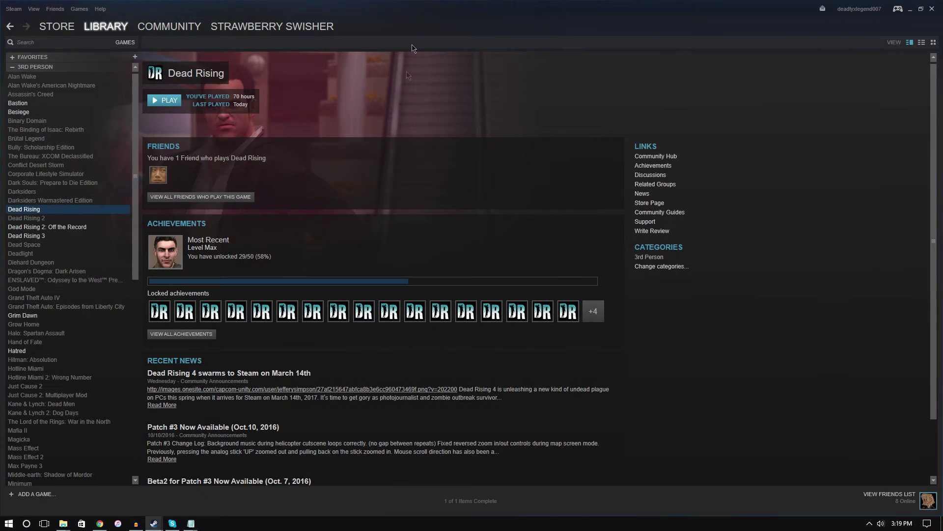
pyautogui.click(162, 102)
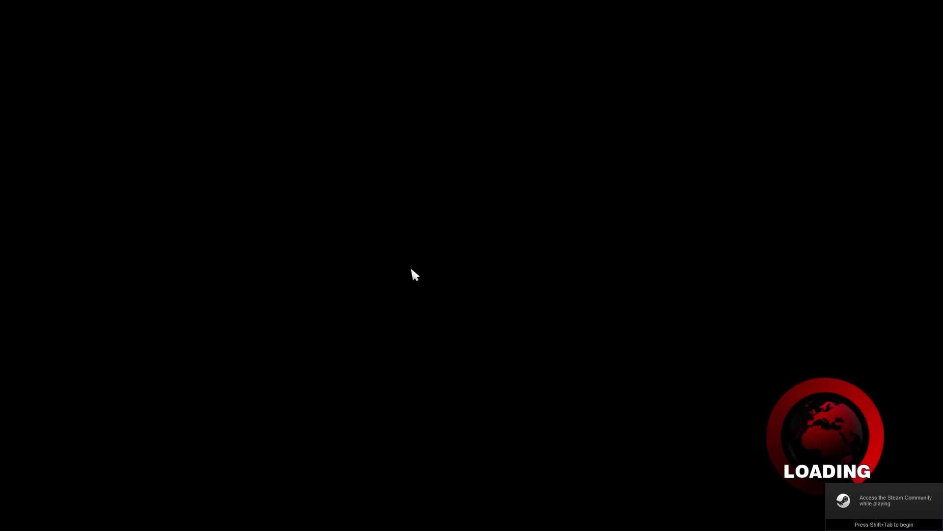
# - Change the save slot to Save 3 and continue the game from Day 02 15:05
pyautogui.click(410, 270)
pyautogui.click(169, 236)
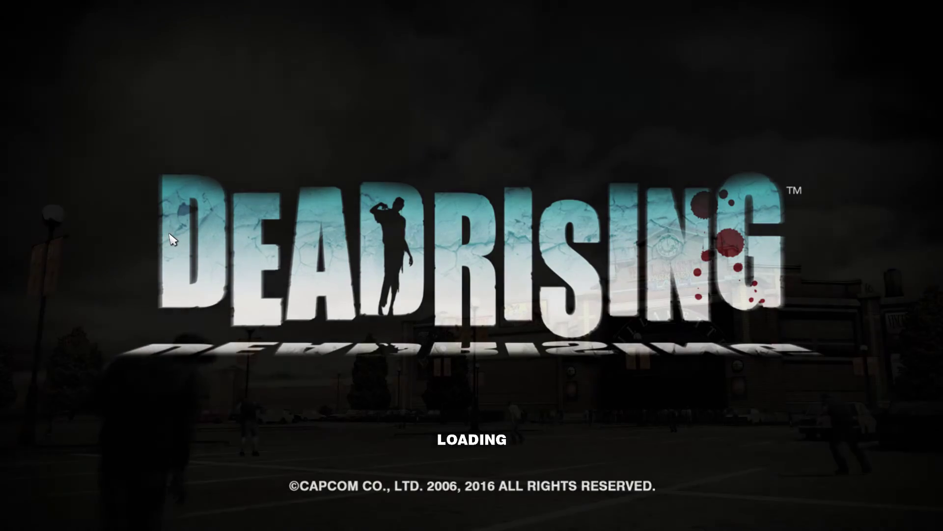
pyautogui.click(201, 374)
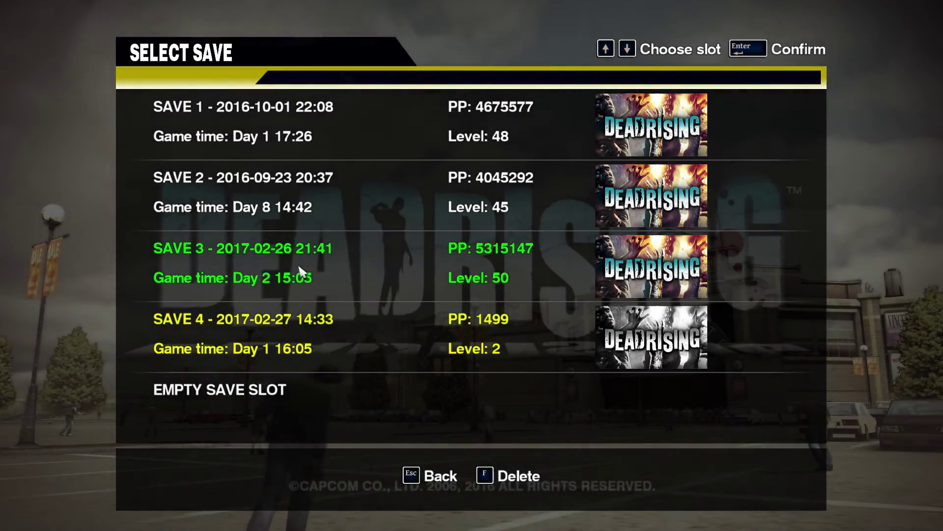
pyautogui.click(302, 270)
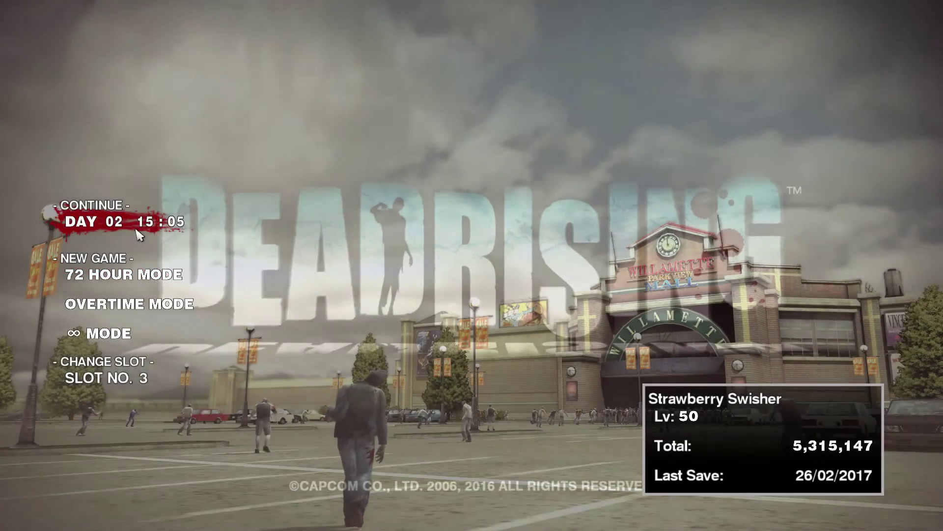
pyautogui.click(136, 229)
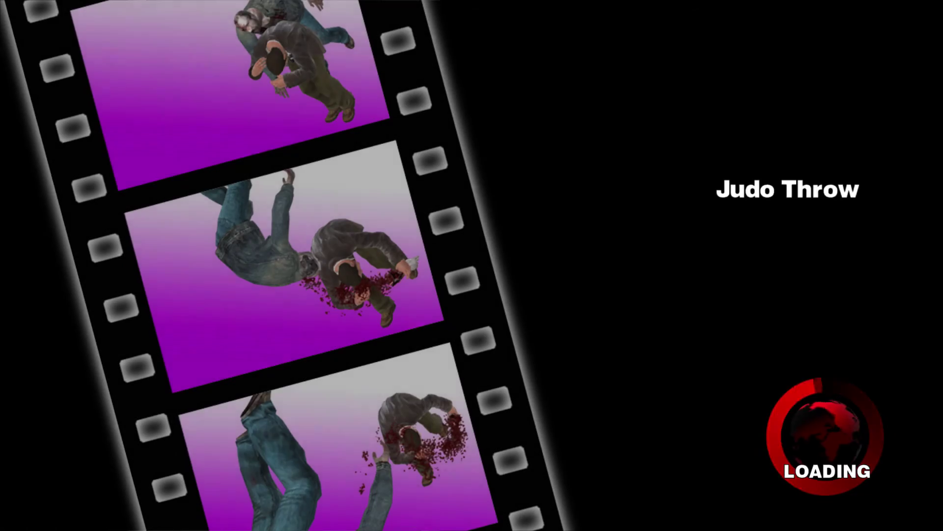
# - Examine Frank's modded face and outfit from several angles in the Security Room
pyautogui.press('s')
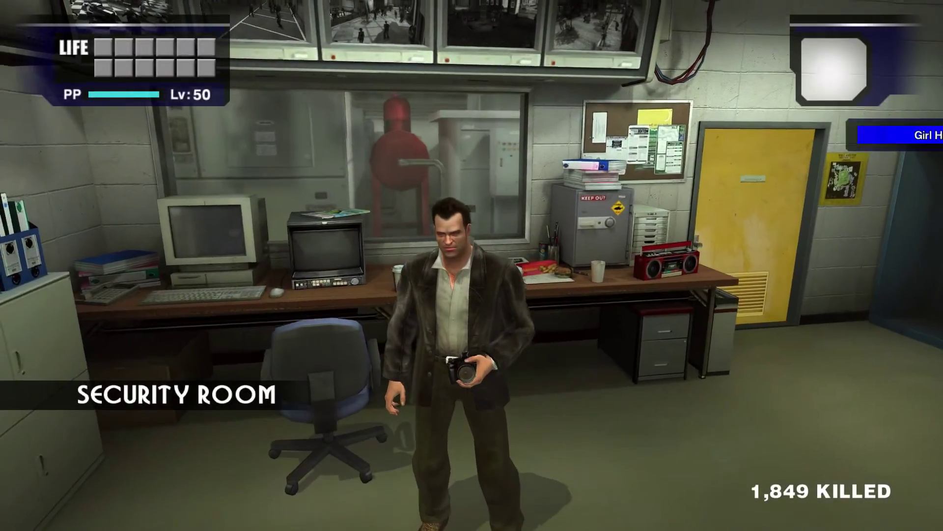
pyautogui.press('s')
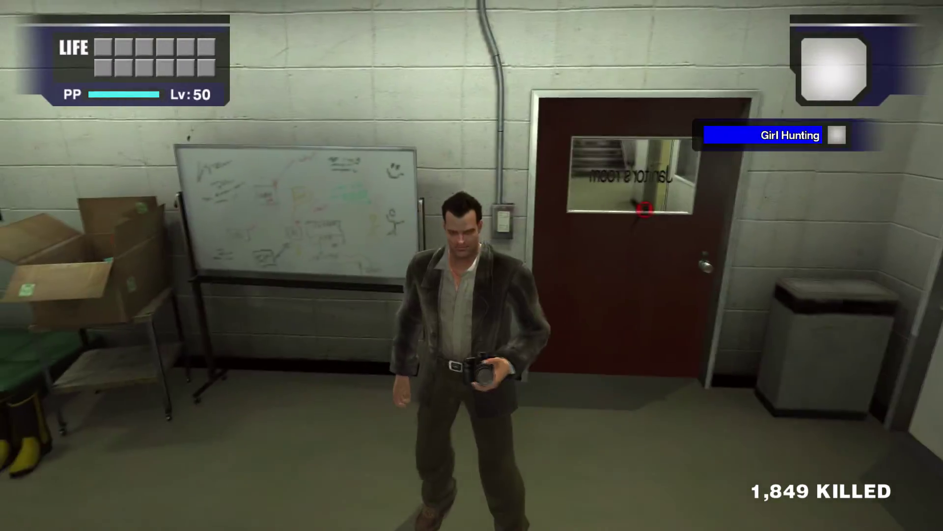
pyautogui.press('w')
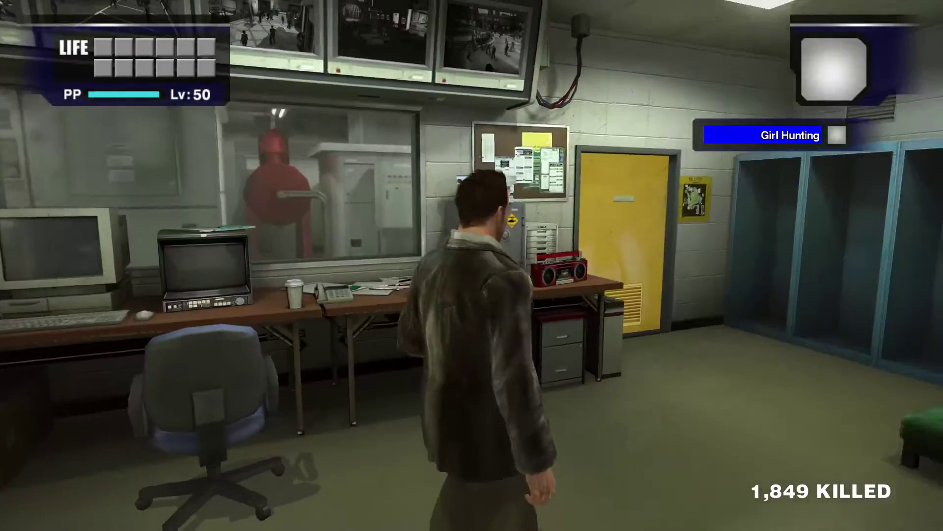
pyautogui.press('s')
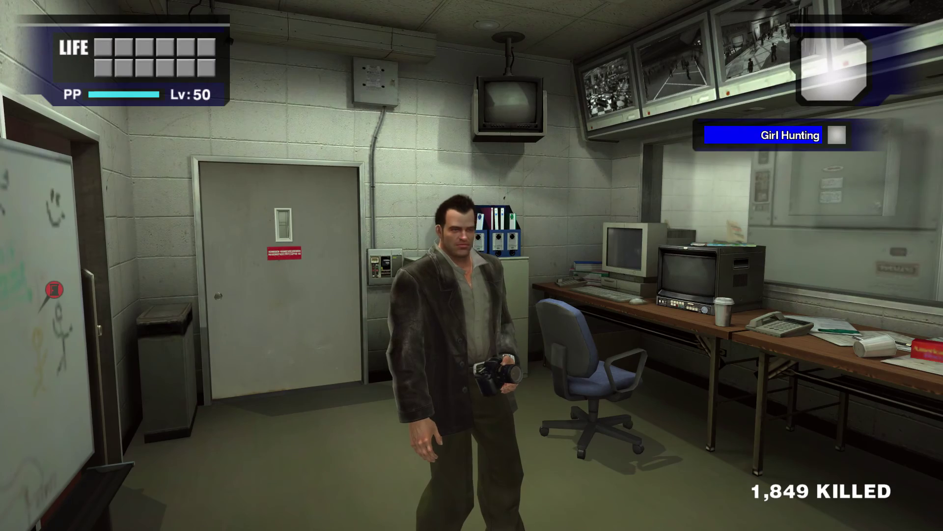
pyautogui.press('w')
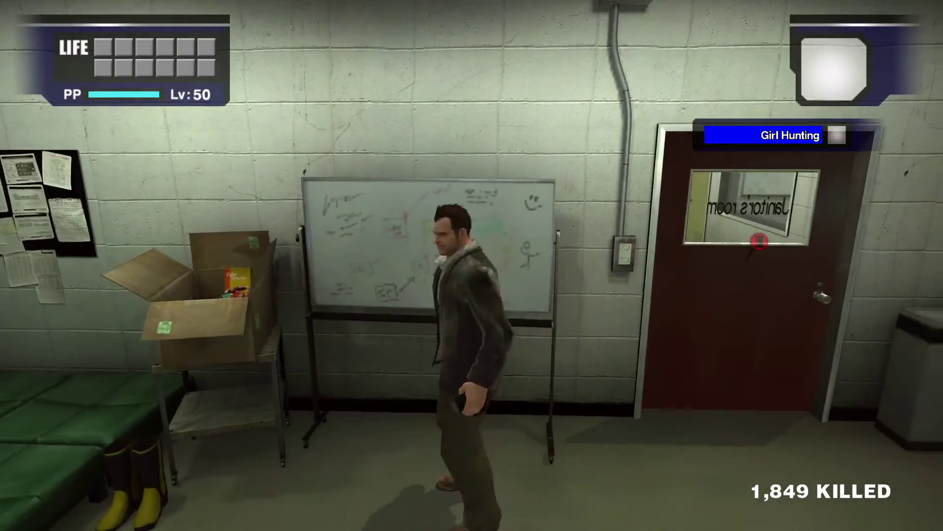
pyautogui.press('w')
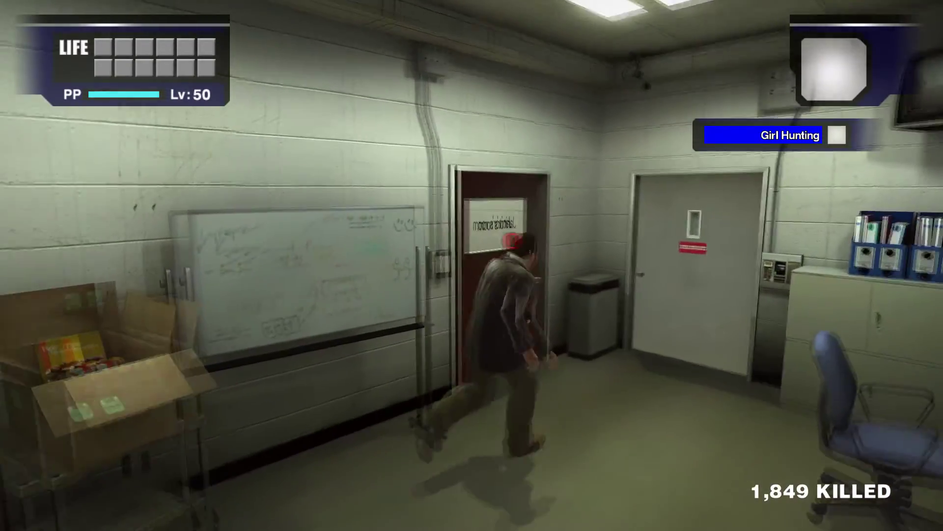
# - Take Frank through the corridor and air duct room to the rooftop elevator and open it
pyautogui.press('w')
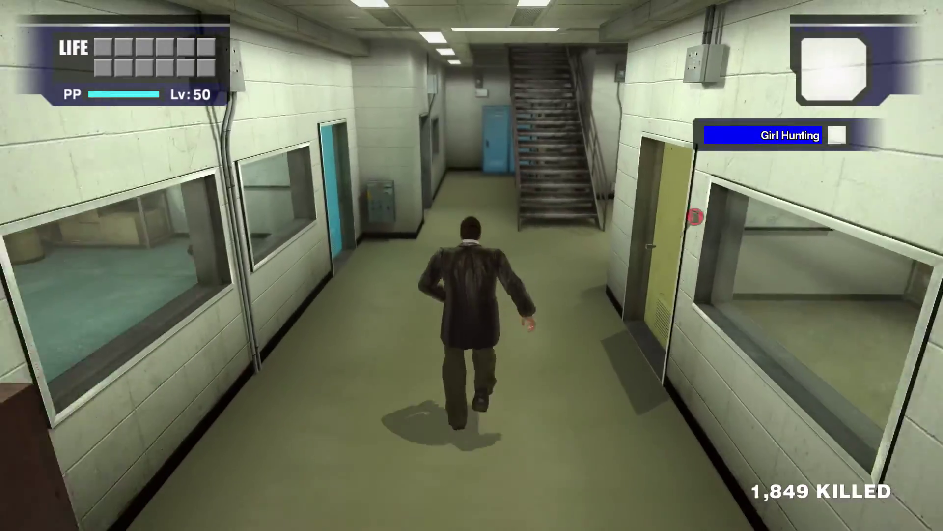
pyautogui.press('w')
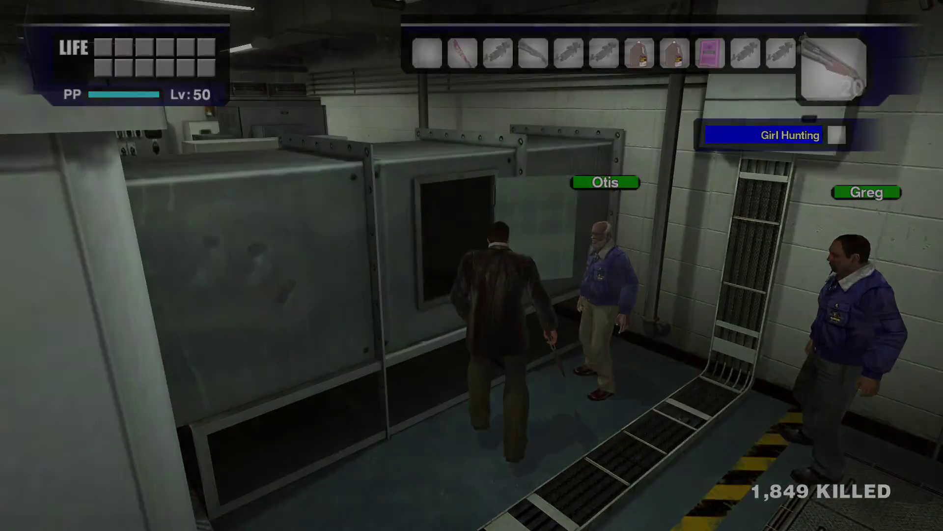
pyautogui.press('w')
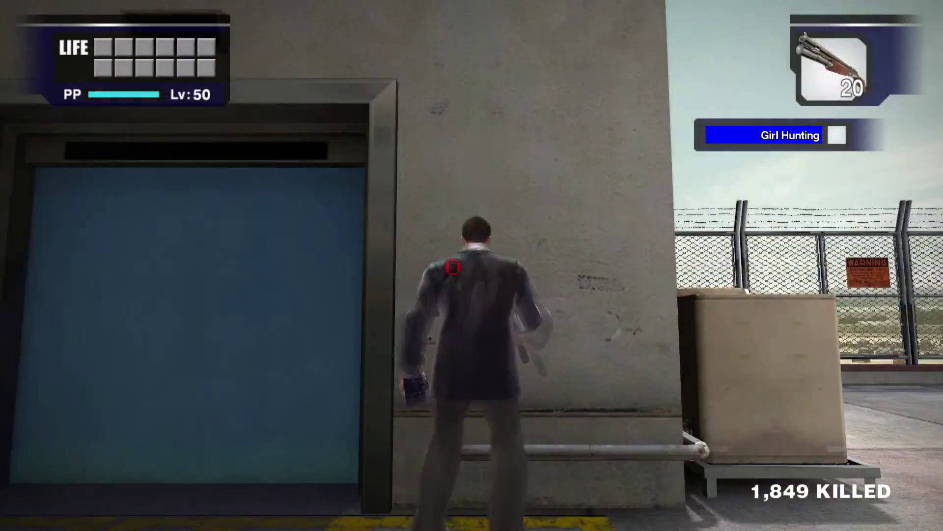
pyautogui.press('a')
pyautogui.press('w')
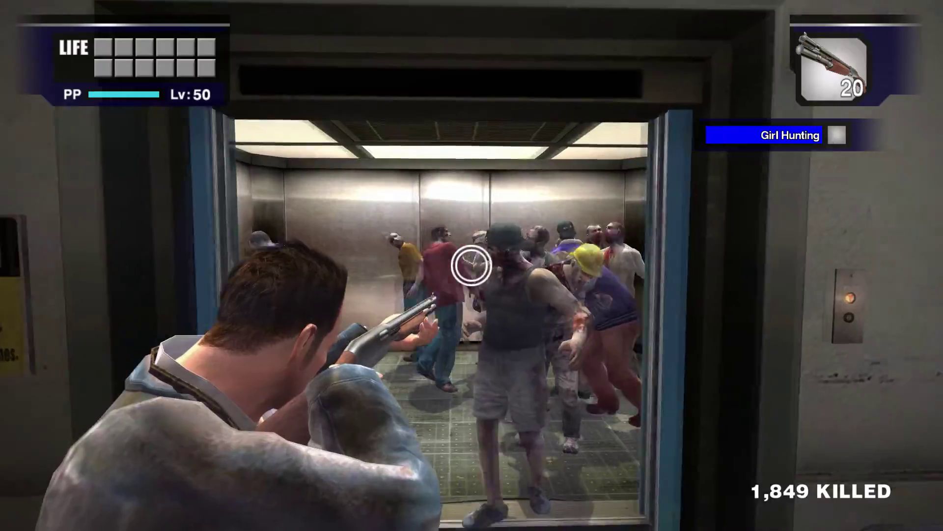
# - Shoot the zombies inside the elevator with the shotgun and ride the elevator to the Warehouse
pyautogui.click(470, 265)
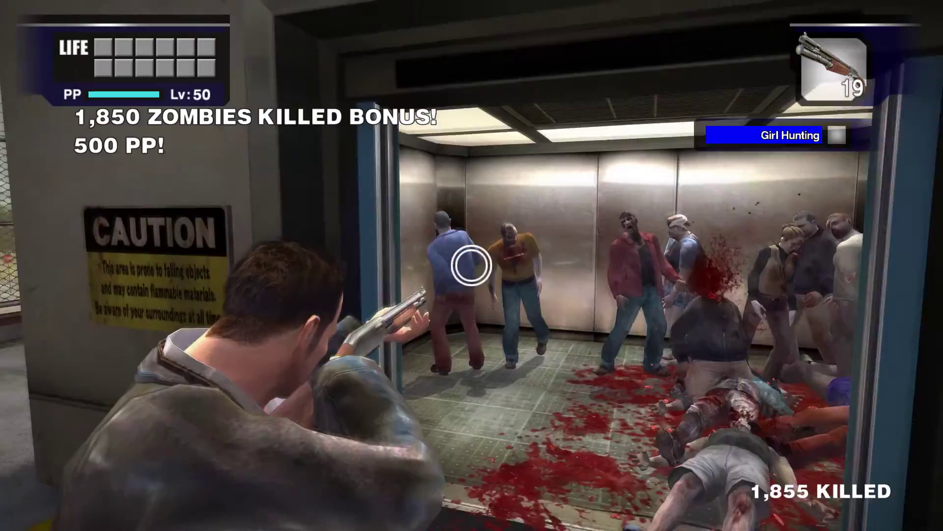
pyautogui.click(471, 265)
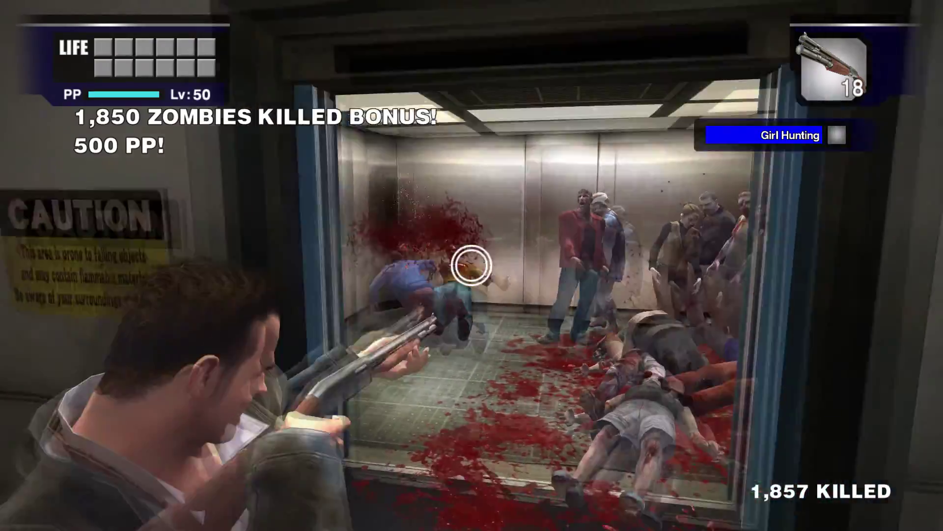
pyautogui.click(471, 265)
pyautogui.click(470, 265)
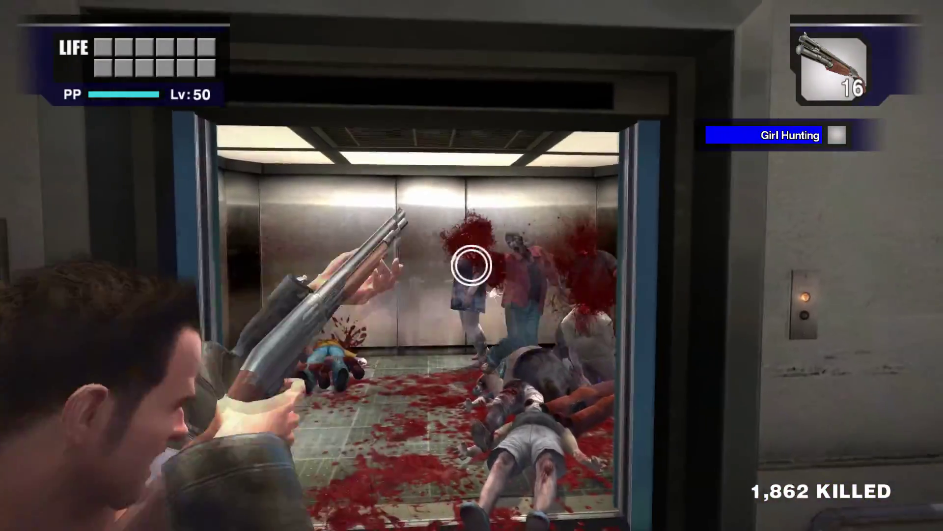
pyautogui.press('w')
pyautogui.press('e')
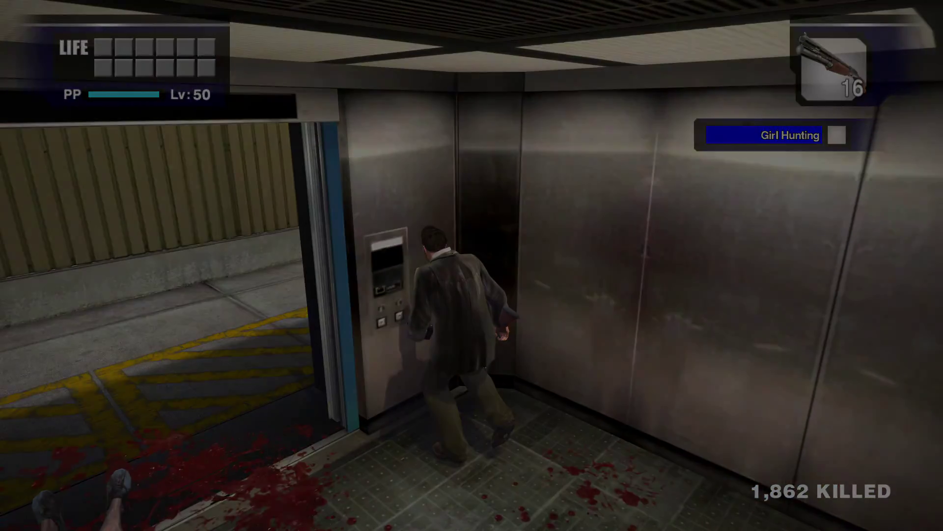
# - Run through the Warehouse shooting zombies while checking Frank's modded look in motion
pyautogui.press('w')
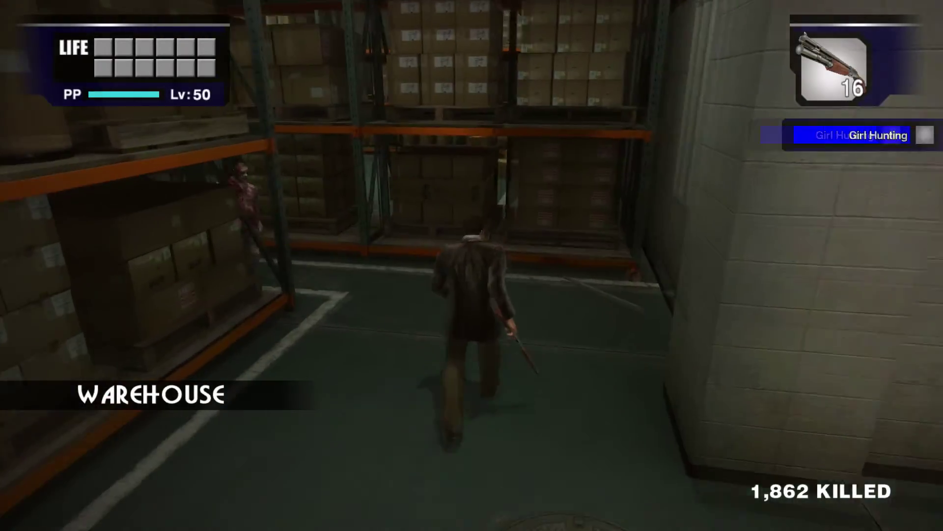
pyautogui.rightClick(471, 265)
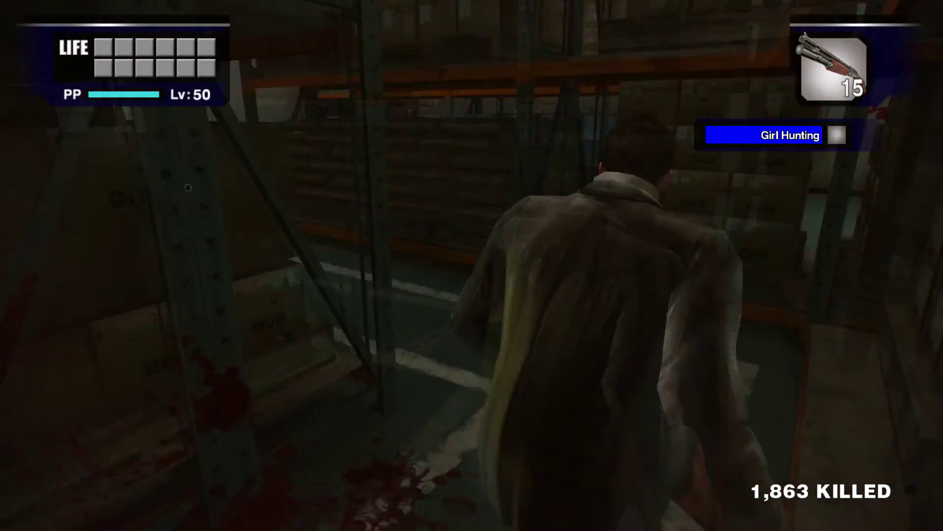
pyautogui.rightClick(472, 265)
pyautogui.click(472, 266)
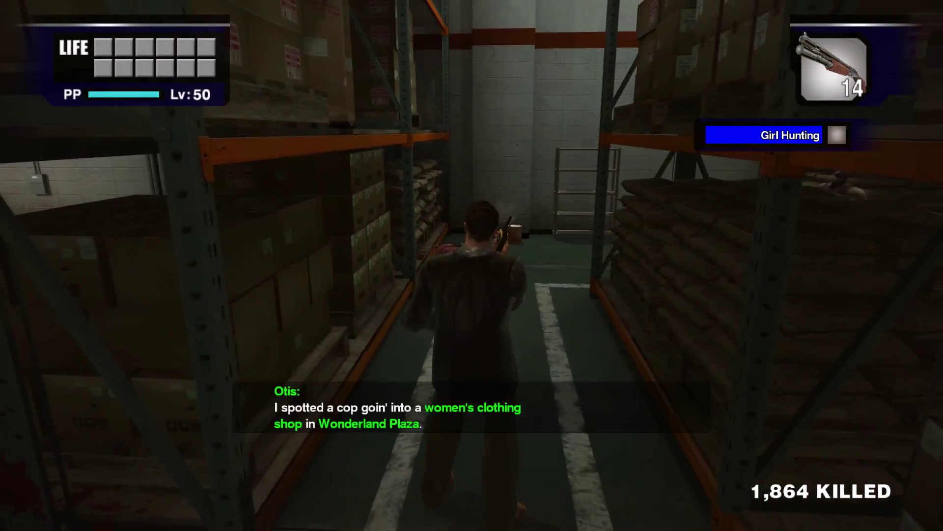
pyautogui.press('a')
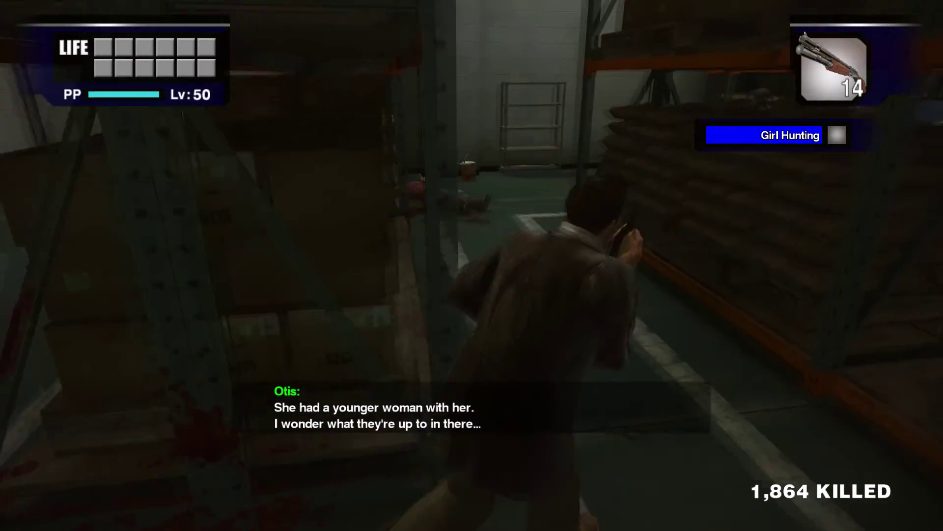
pyautogui.press('s')
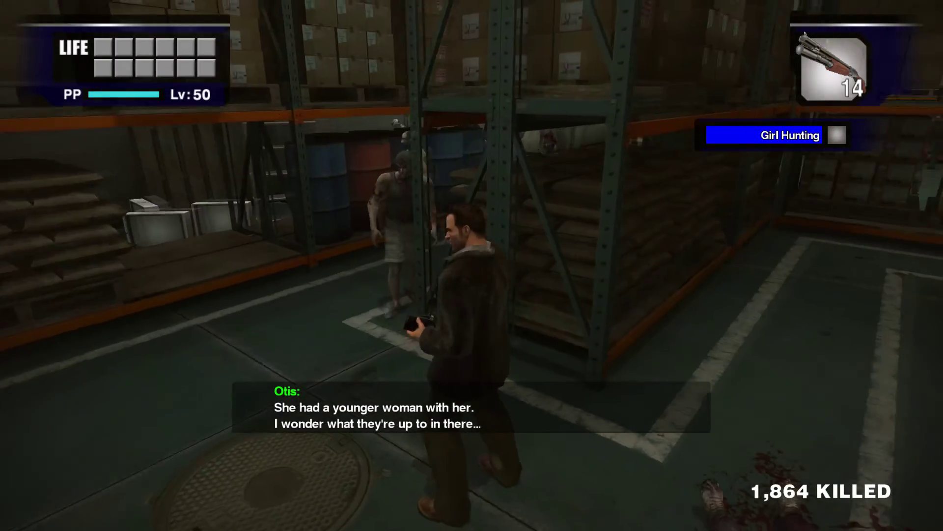
pyautogui.press('w')
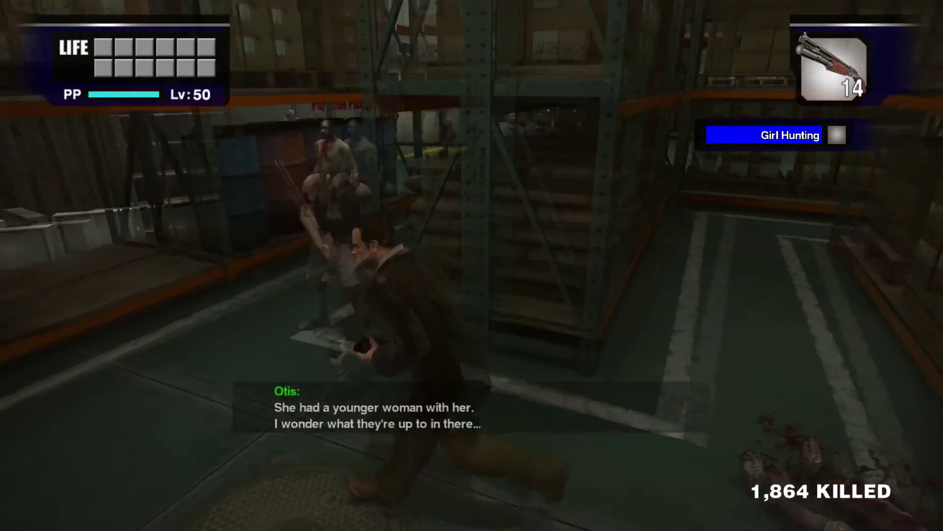